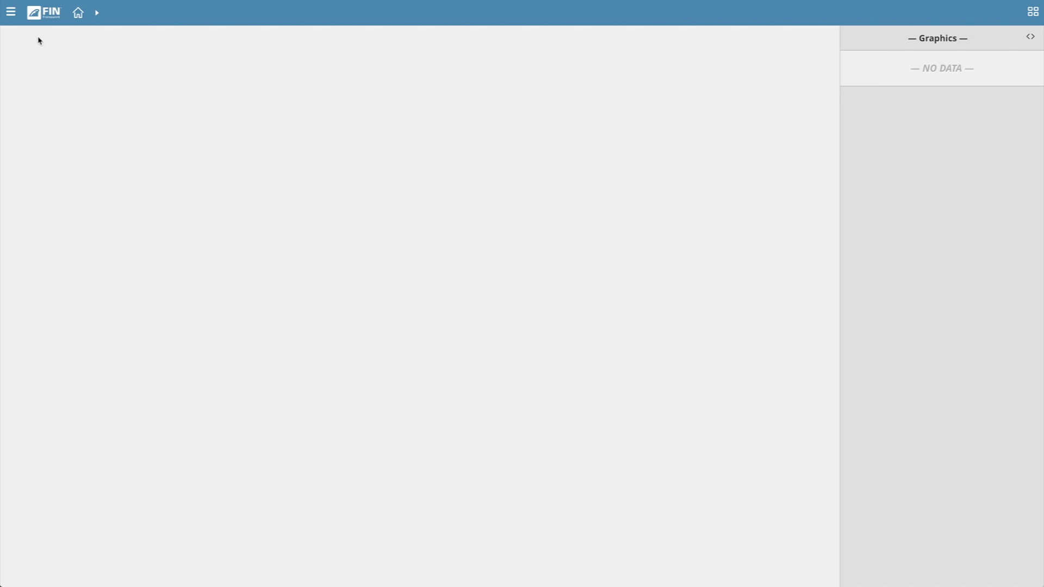
Open the app launcher that lists FIN Framework's apps.
{"action": "left_click", "coordinate": [11, 12]}
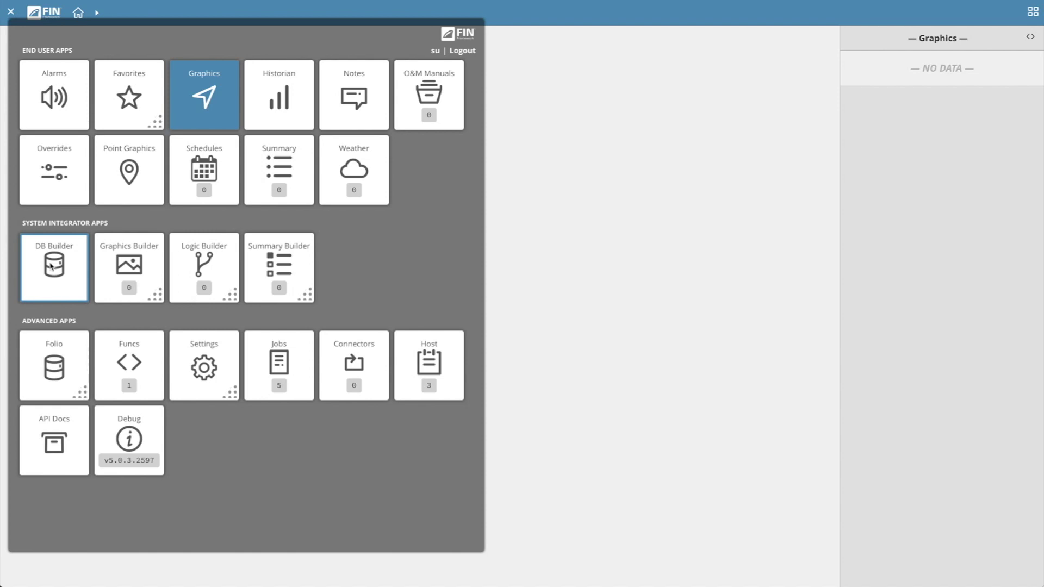
Open DB Builder, show the Equip and Connectors trees, and list the Haystack connectors.
{"action": "left_click", "coordinate": [50, 266]}
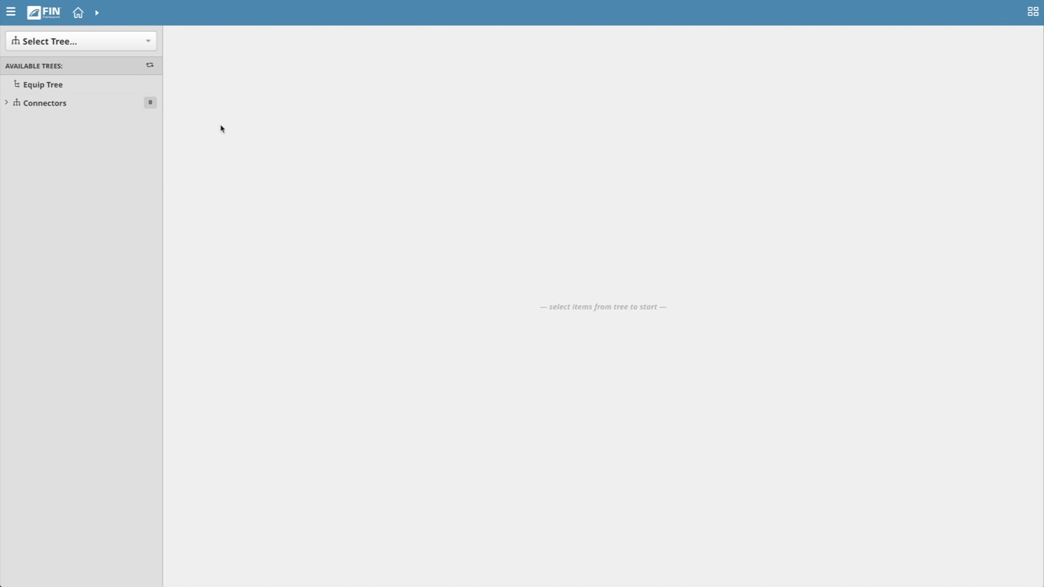
{"action": "left_click", "coordinate": [155, 51]}
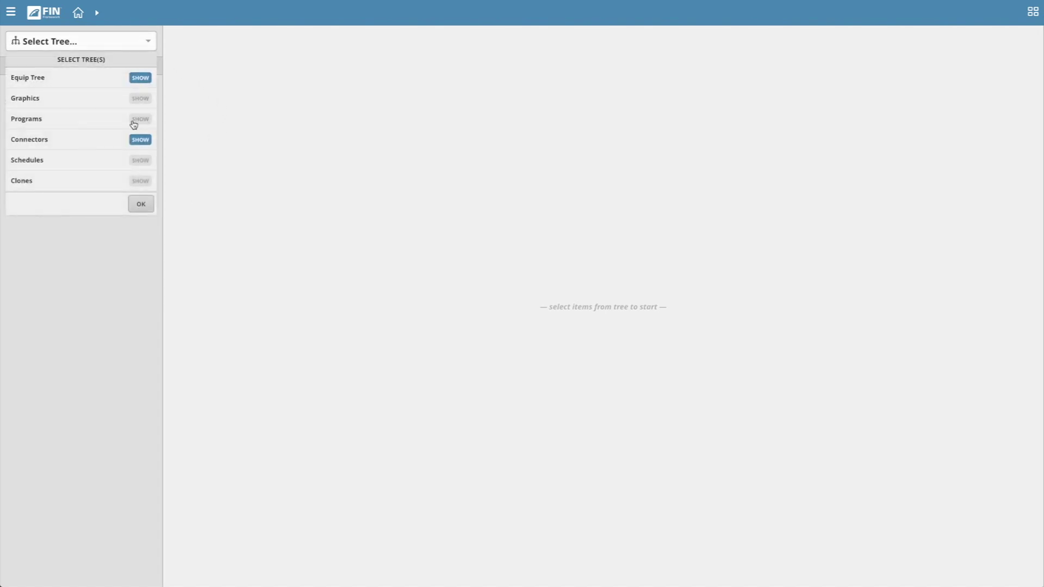
{"action": "scroll", "coordinate": [116, 131], "scroll_direction": "down", "scroll_amount": 1}
{"action": "scroll", "coordinate": [116, 131], "scroll_direction": "down", "scroll_amount": 4}
{"action": "scroll", "coordinate": [116, 131], "scroll_direction": "up", "scroll_amount": 6}
{"action": "left_click", "coordinate": [141, 204]}
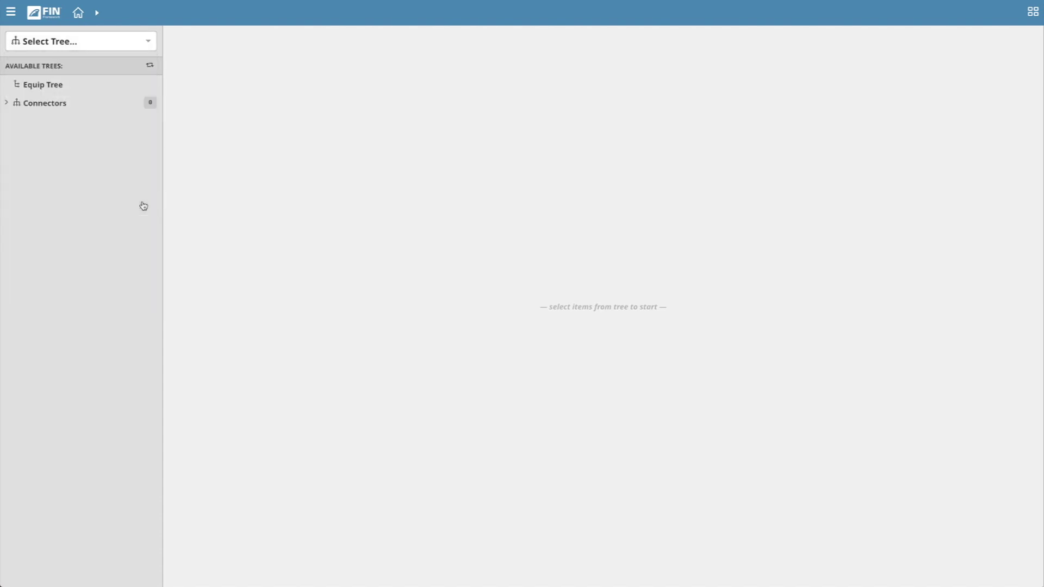
{"action": "left_click", "coordinate": [6, 103]}
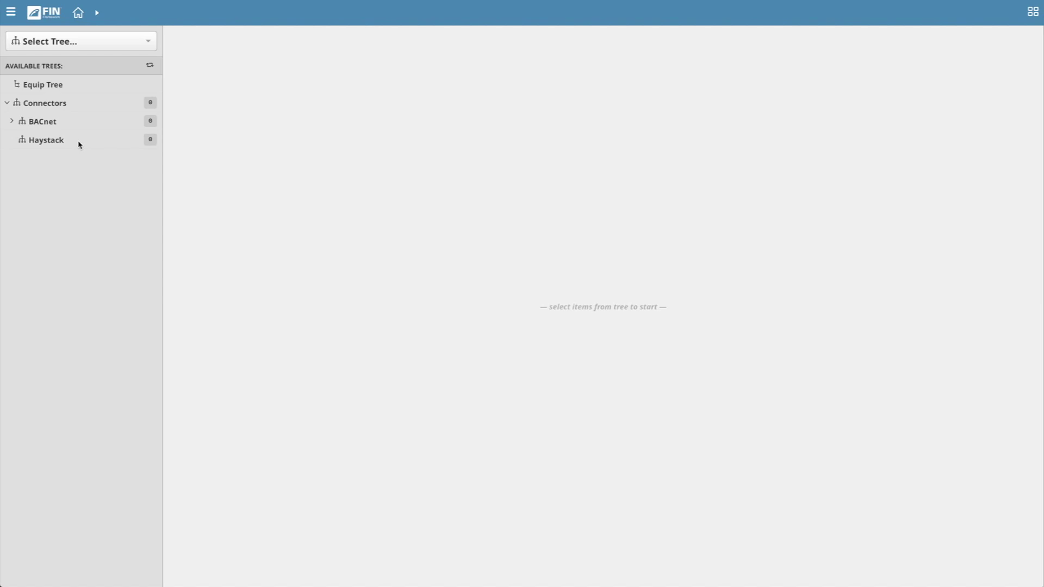
{"action": "left_click", "coordinate": [79, 143]}
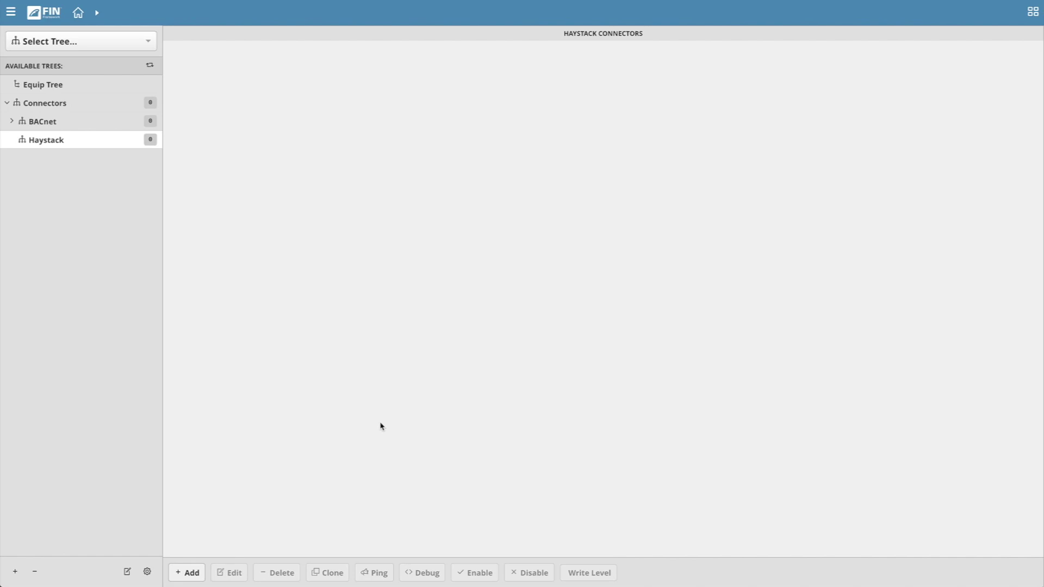
{"action": "left_click", "coordinate": [192, 578]}
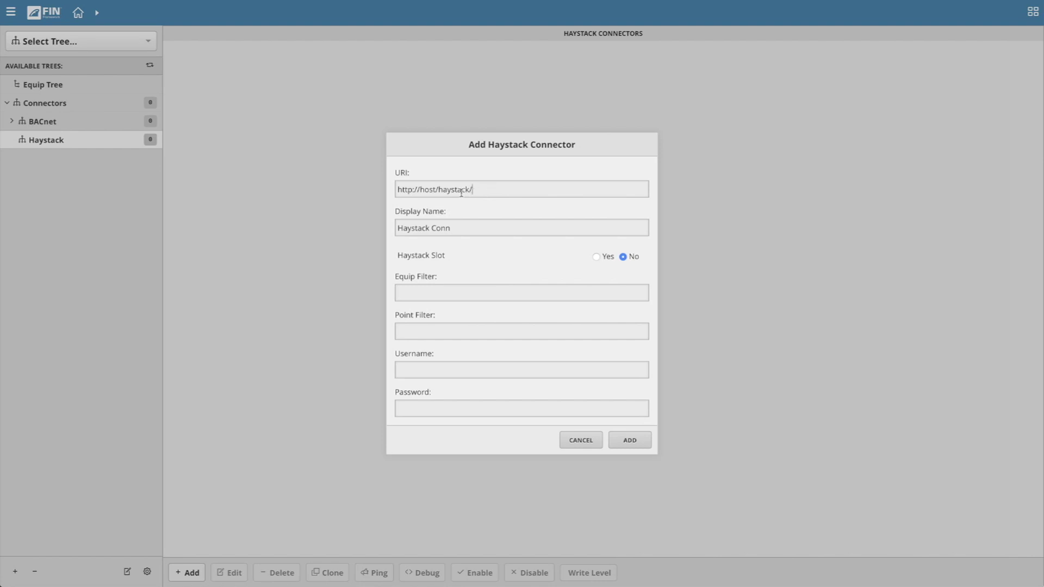
{"action": "left_click_drag", "start_coordinate": [436, 190], "coordinate": [422, 191]}
{"action": "type", "text": "10.10.10.107"}
{"action": "left_click_drag", "start_coordinate": [468, 190], "coordinate": [422, 189]}
{"action": "left_click", "coordinate": [429, 190]}
{"action": "left_click", "coordinate": [466, 227]}
Enter the connector's username and password.
{"action": "left_click", "coordinate": [440, 364]}
{"action": "type", "text": "admin"}
{"action": "key", "text": "Tab"}
{"action": "type", "text": "**********"}
Add Haystack Conn and browse Component Space > Drivers > BacnetNetwork > Vav_01 to its Points.
{"action": "left_click", "coordinate": [639, 445]}
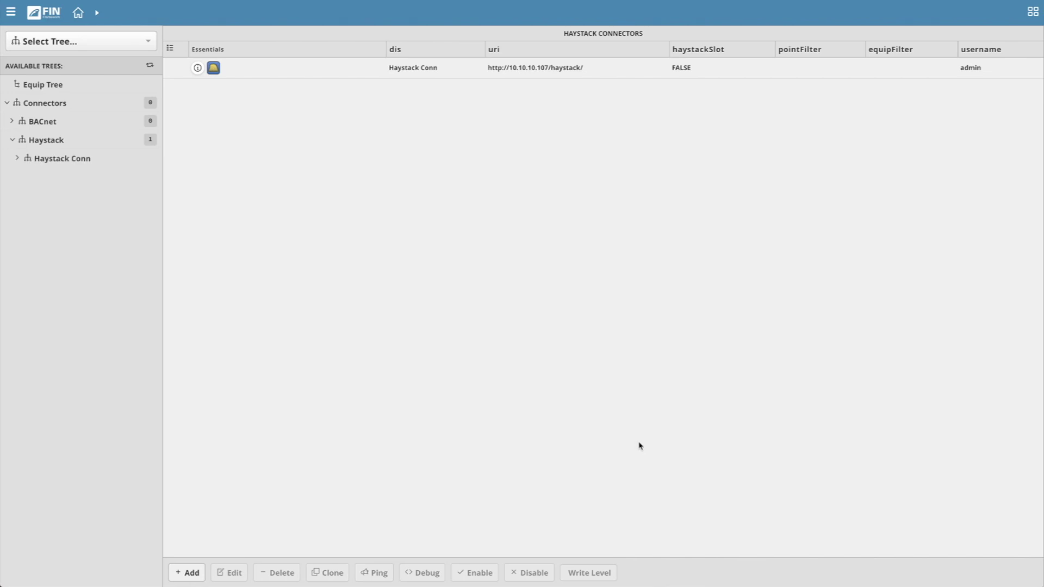
{"action": "left_click", "coordinate": [18, 159]}
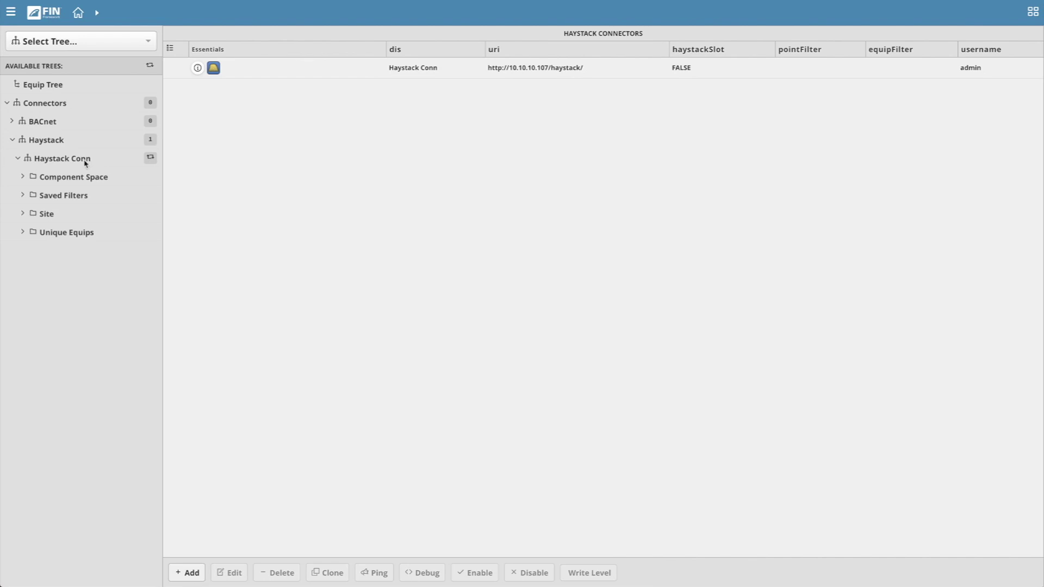
{"action": "left_click", "coordinate": [23, 178]}
{"action": "left_click", "coordinate": [28, 195]}
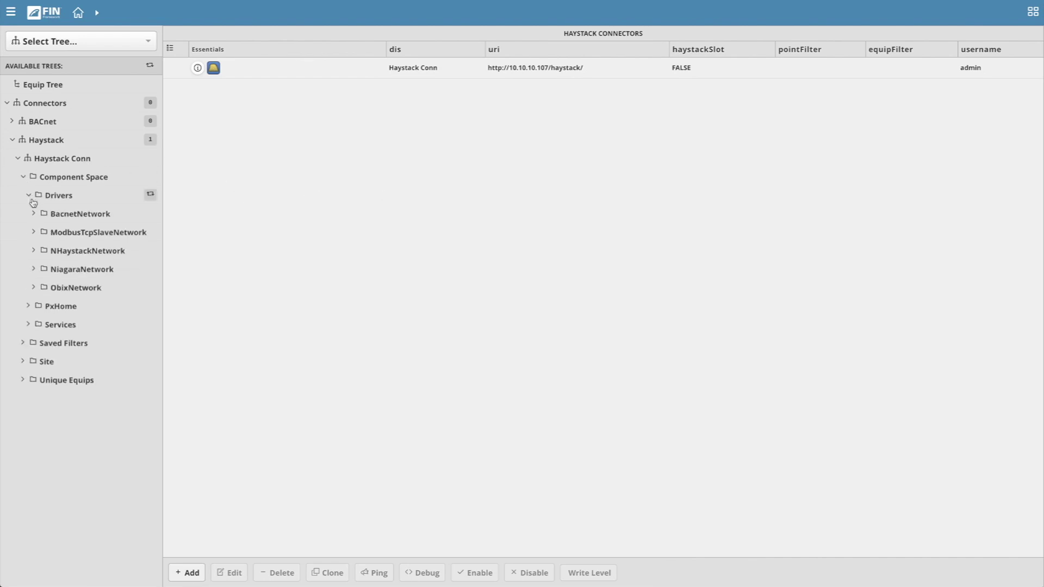
{"action": "left_click", "coordinate": [33, 213]}
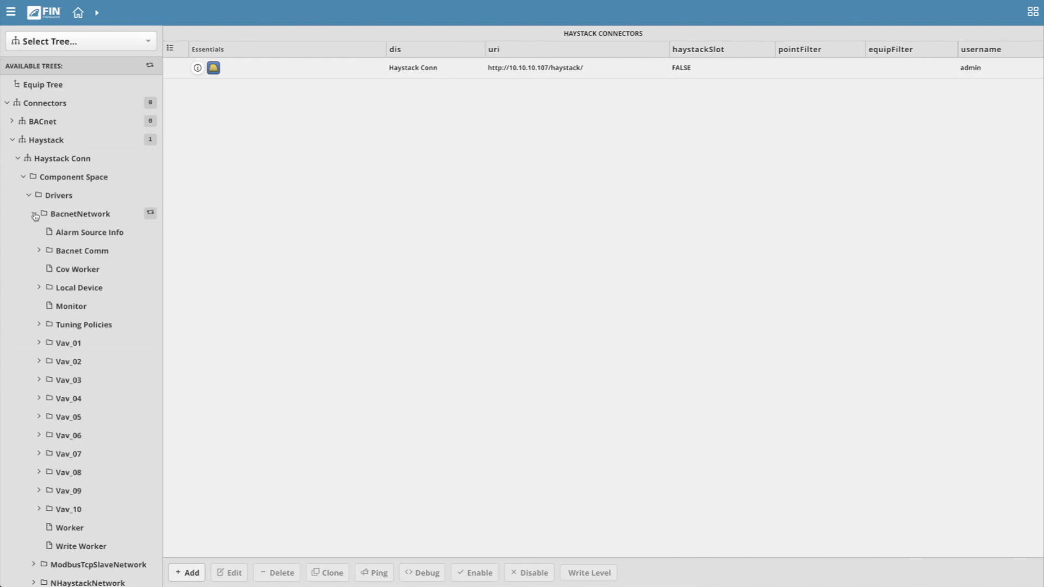
{"action": "left_click", "coordinate": [39, 343]}
{"action": "left_click", "coordinate": [72, 416]}
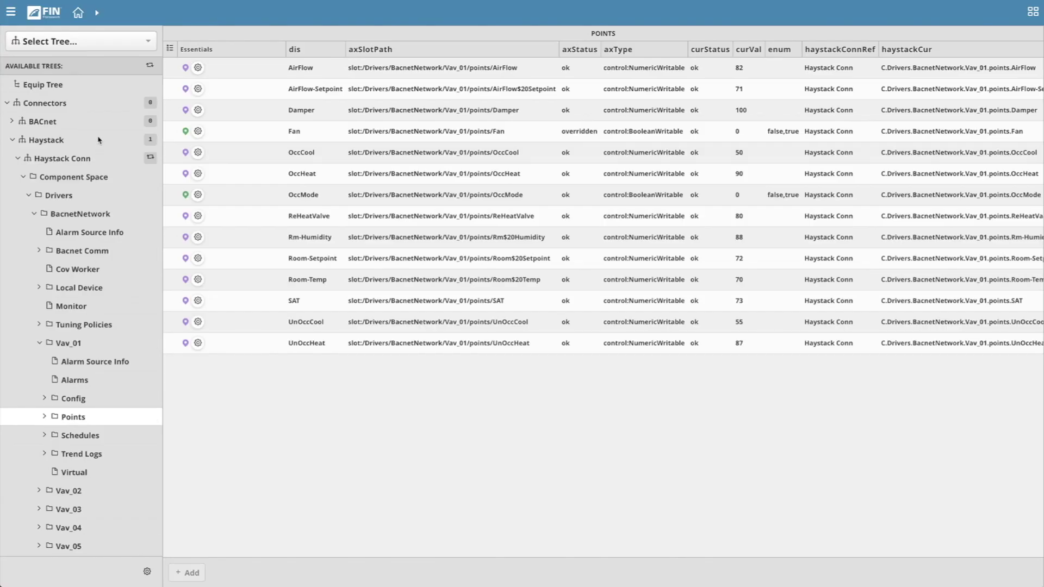
Create a site named Site in the Equip Tree.
{"action": "left_click", "coordinate": [55, 88]}
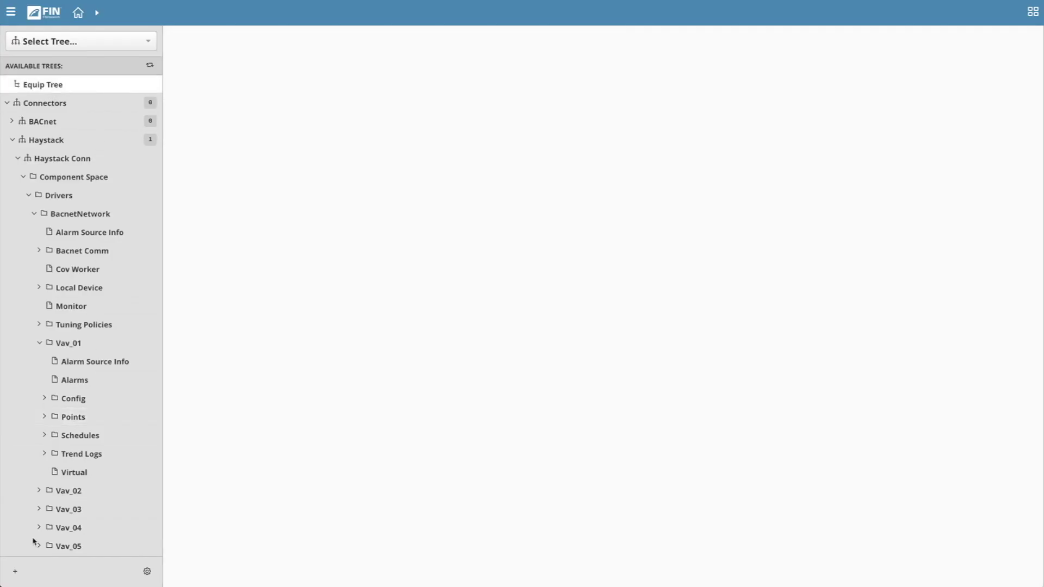
{"action": "left_click", "coordinate": [15, 571]}
{"action": "left_click", "coordinate": [18, 544]}
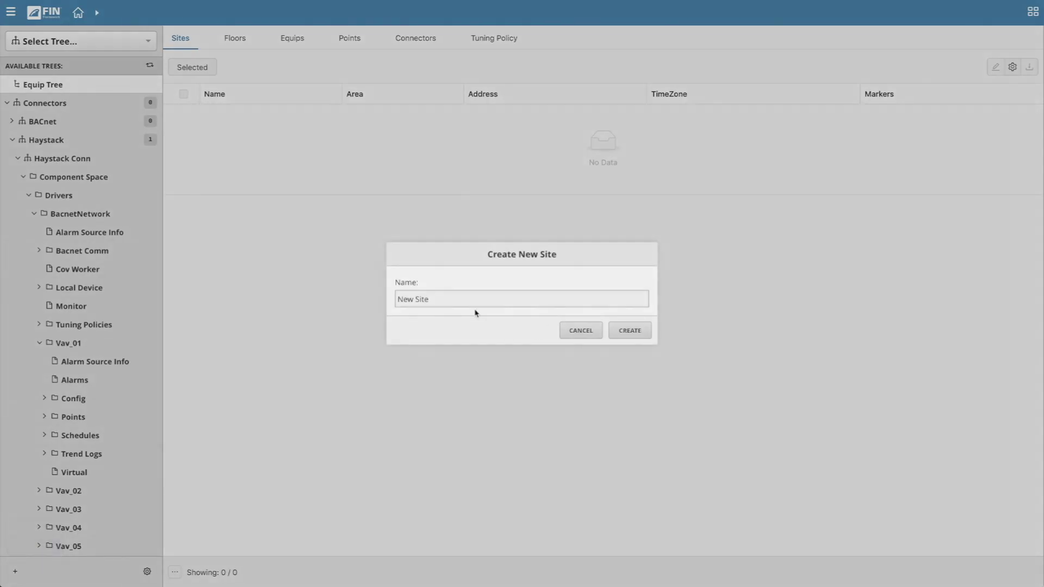
{"action": "key", "text": "ctrl+a"}
{"action": "key", "text": "BackSpace"}
{"action": "type", "text": "Site"}
{"action": "left_click", "coordinate": [641, 330]}
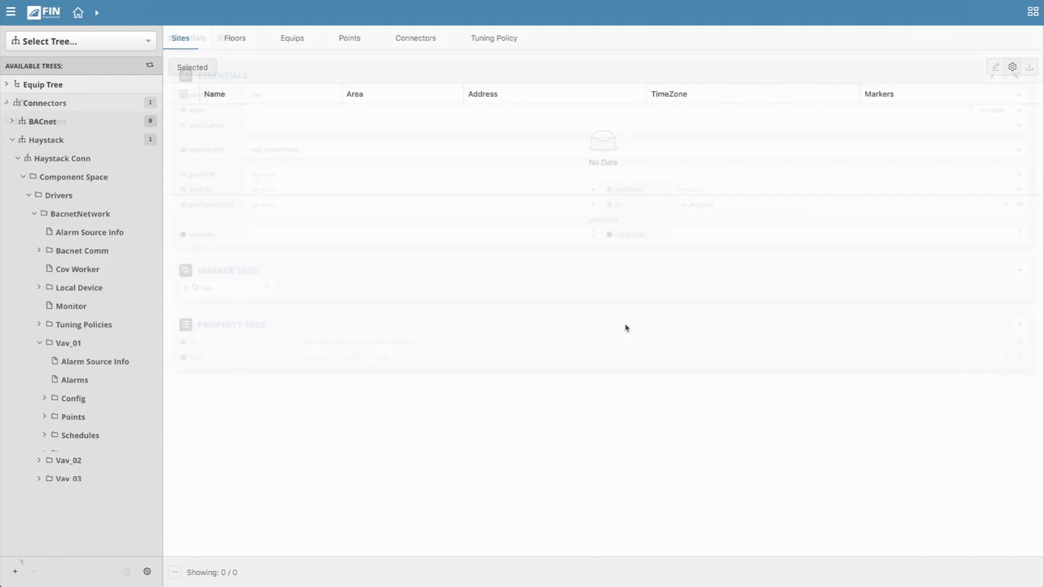
Add a floor named Floor 1 under Site.
{"action": "left_click", "coordinate": [15, 571]}
{"action": "left_click", "coordinate": [59, 543]}
{"action": "key", "text": "ctrl+a"}
{"action": "type", "text": "Floor 1"}
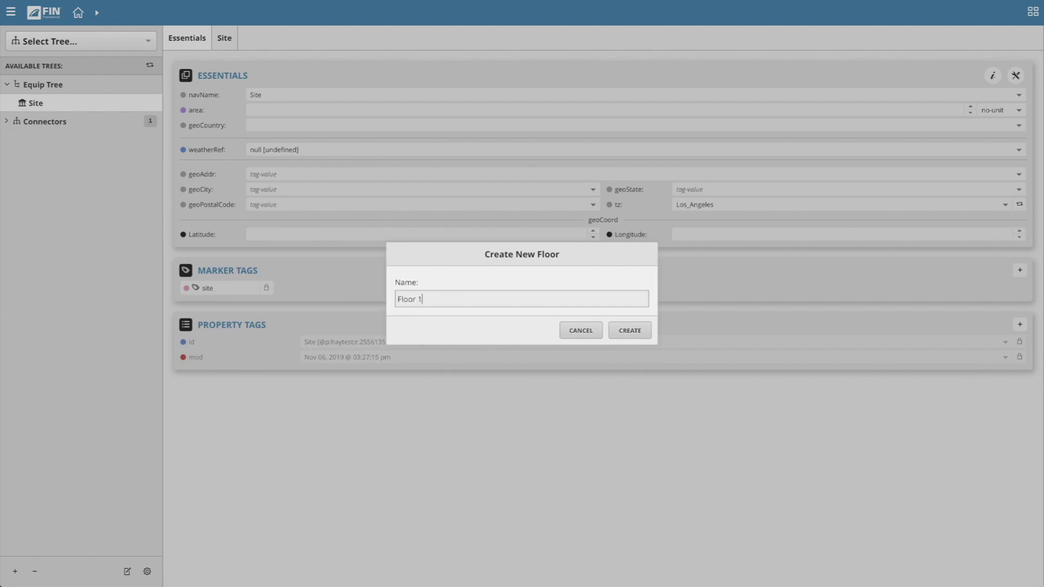
{"action": "left_click", "coordinate": [630, 330]}
{"action": "left_click", "coordinate": [618, 514]}
Add an equip named Vav_01 under Floor 1.
{"action": "left_click", "coordinate": [16, 572]}
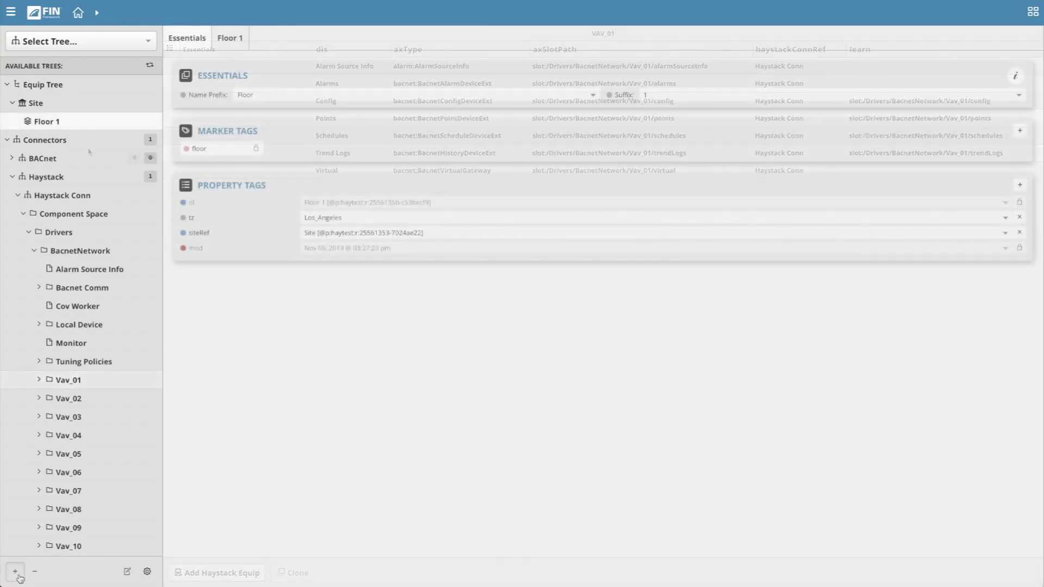
{"action": "left_click", "coordinate": [39, 547]}
{"action": "left_click_drag", "start_coordinate": [454, 301], "coordinate": [244, 283]}
{"action": "type", "text": "Vav-01"}
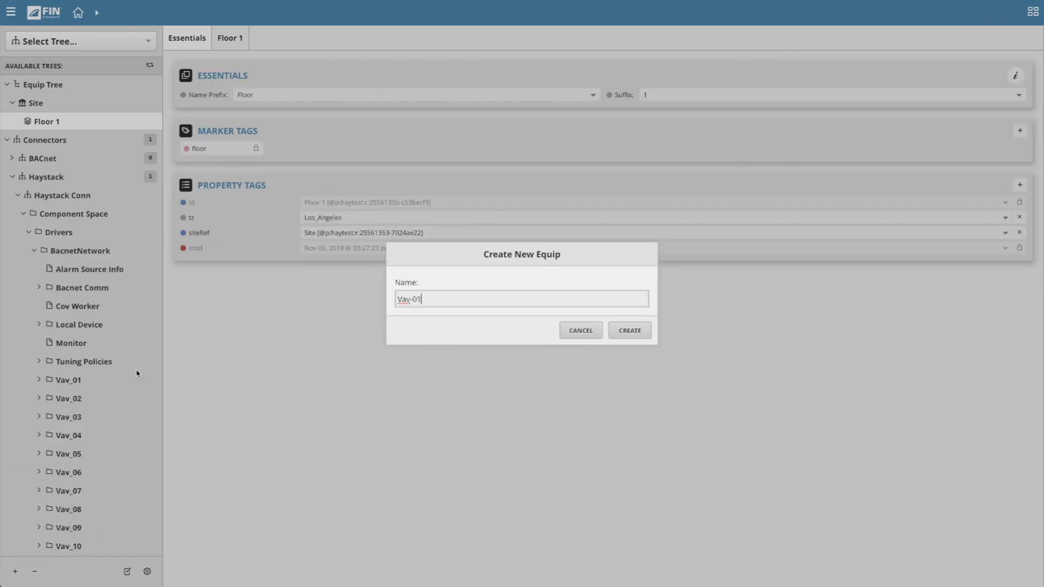
{"action": "left_click", "coordinate": [413, 299]}
{"action": "key", "text": "BackSpace"}
{"action": "left_click", "coordinate": [623, 331]}
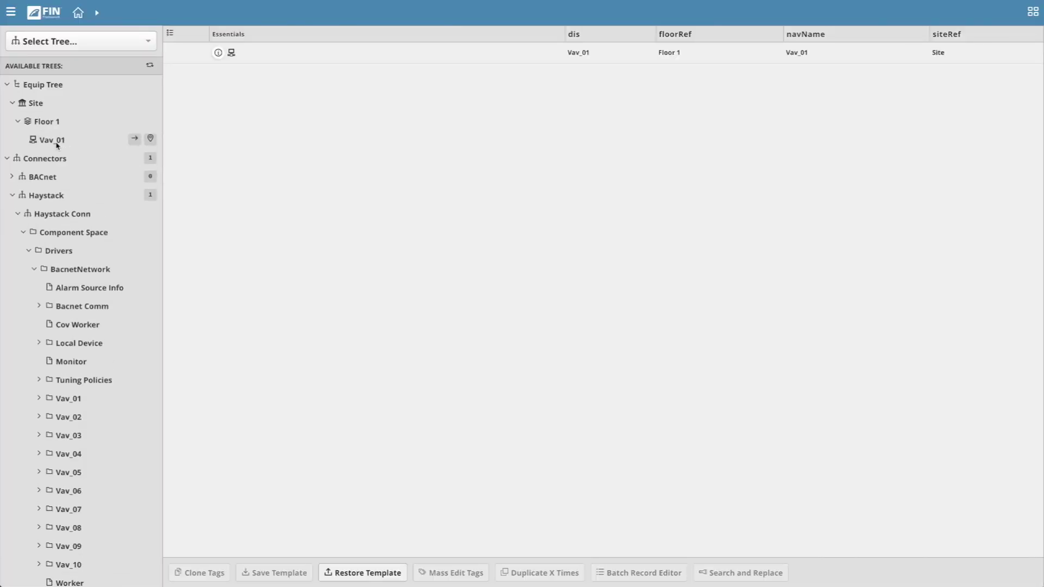
Select Vav_01's 14 connector points, AirFlow through UnOccHeat, and drag them onto the Vav_01 equip.
{"action": "left_click", "coordinate": [64, 402]}
{"action": "left_click", "coordinate": [40, 398]}
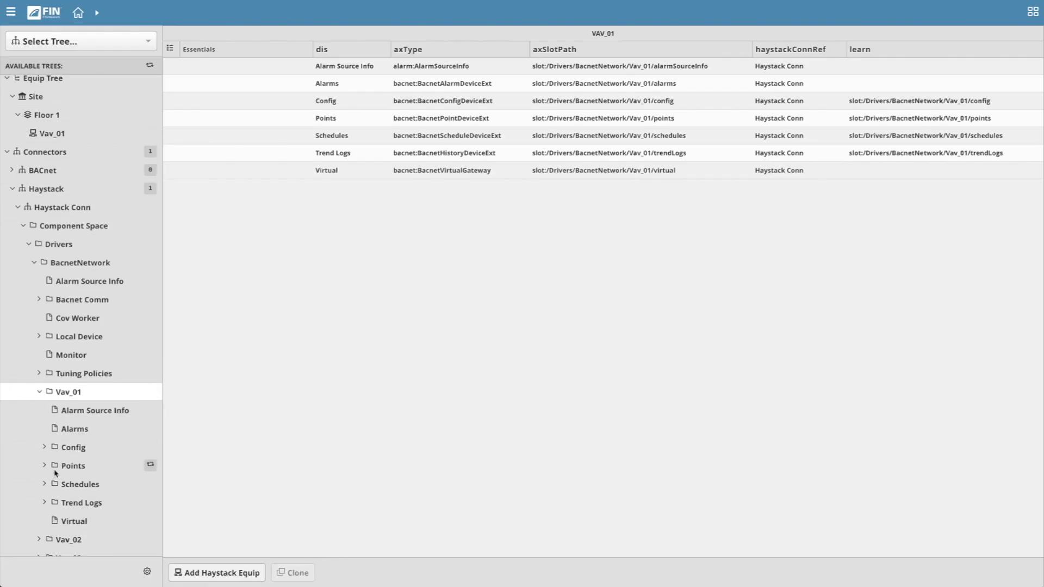
{"action": "left_click", "coordinate": [85, 468]}
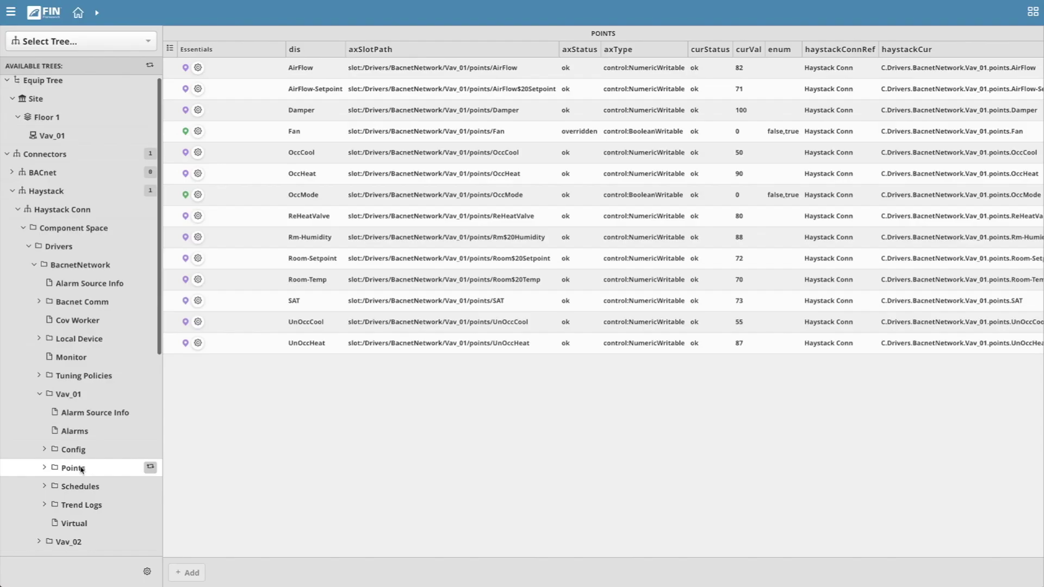
{"action": "left_click", "coordinate": [331, 75]}
{"action": "left_click", "coordinate": [319, 343], "text": "shift"}
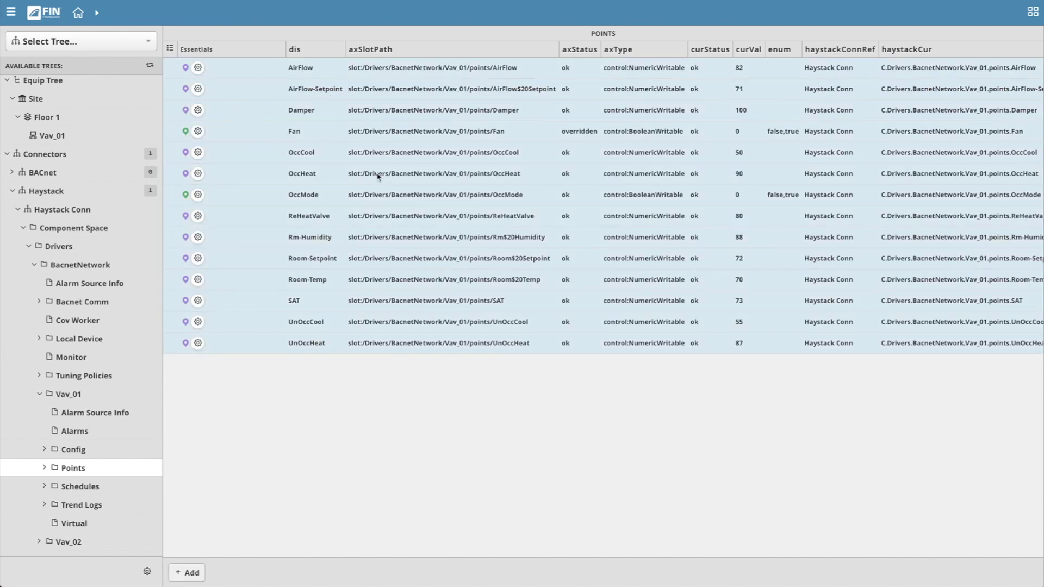
{"action": "left_click_drag", "start_coordinate": [379, 174], "coordinate": [84, 146]}
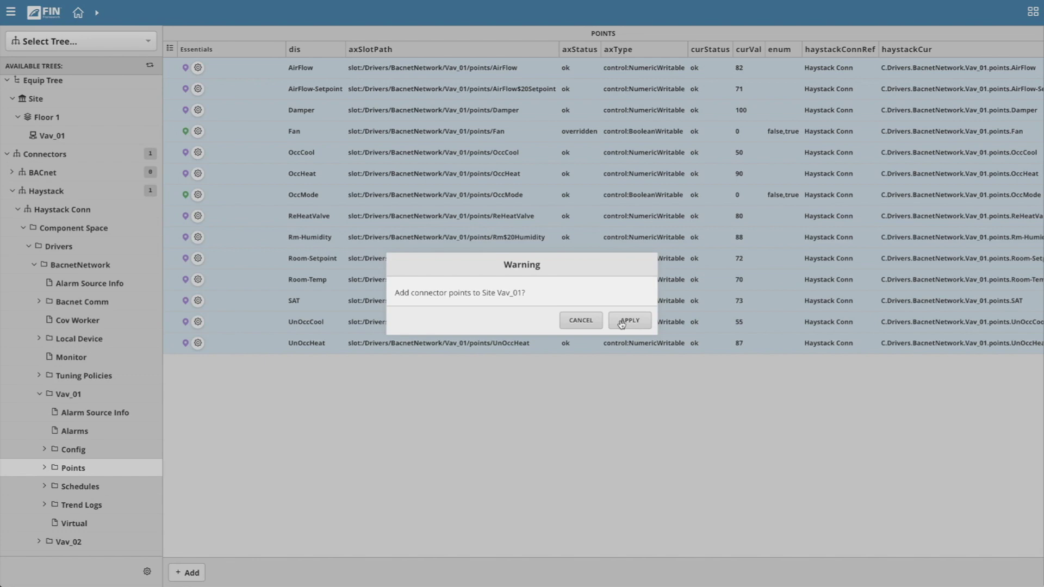
Apply the warning to open the Batch Record Editor for Vav_01's points.
{"action": "left_click", "coordinate": [621, 322]}
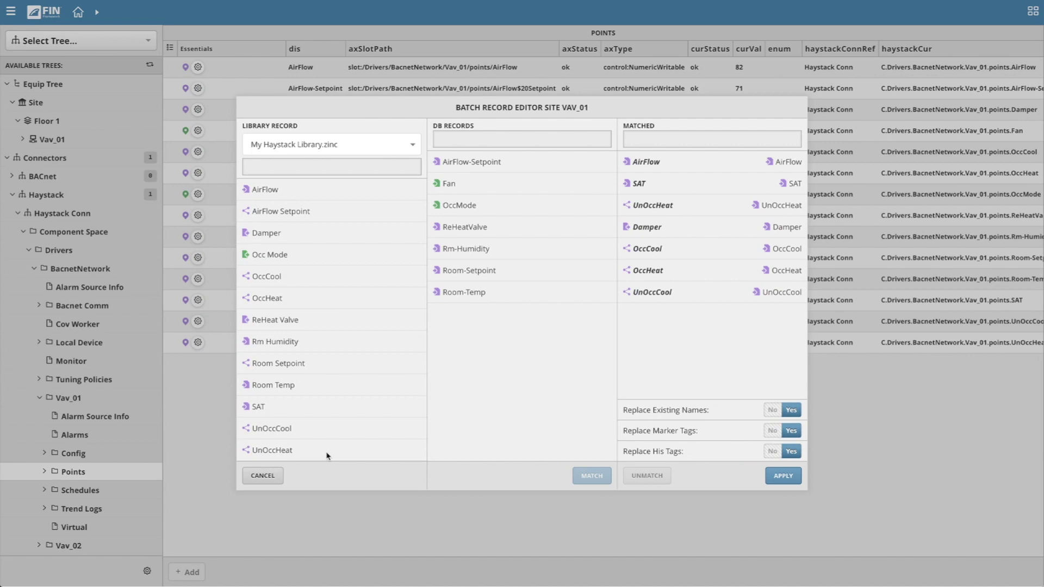
Review library records such as UnOccHeat, AirFlow, OccCool, OccHeat and Occ Mode.
{"action": "left_click", "coordinate": [328, 456]}
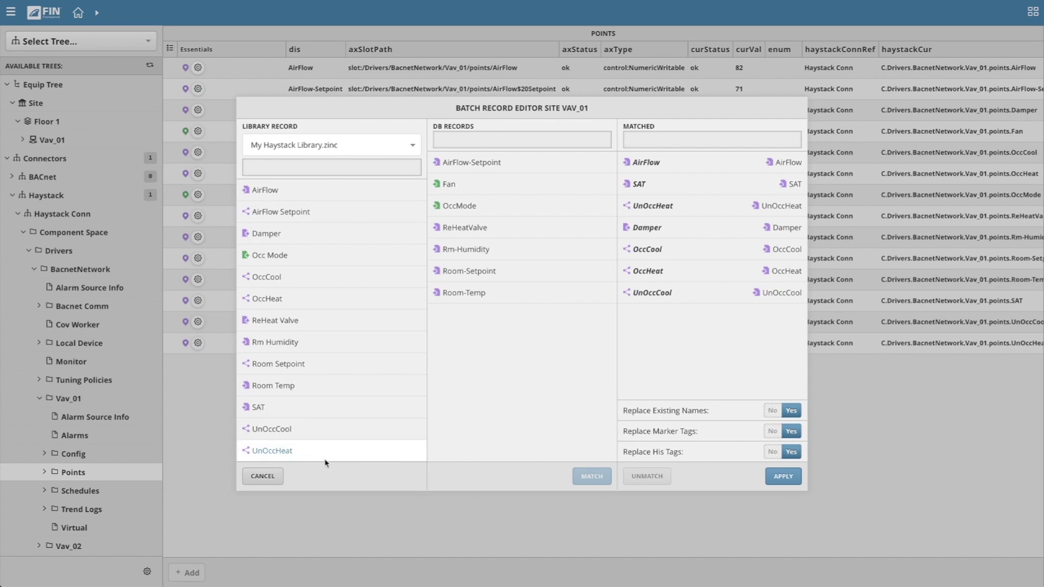
{"action": "left_click", "coordinate": [326, 191]}
{"action": "left_click", "coordinate": [322, 211]}
{"action": "left_click", "coordinate": [328, 233]}
{"action": "left_click", "coordinate": [328, 255]}
{"action": "left_click", "coordinate": [325, 276]}
{"action": "left_click", "coordinate": [325, 304]}
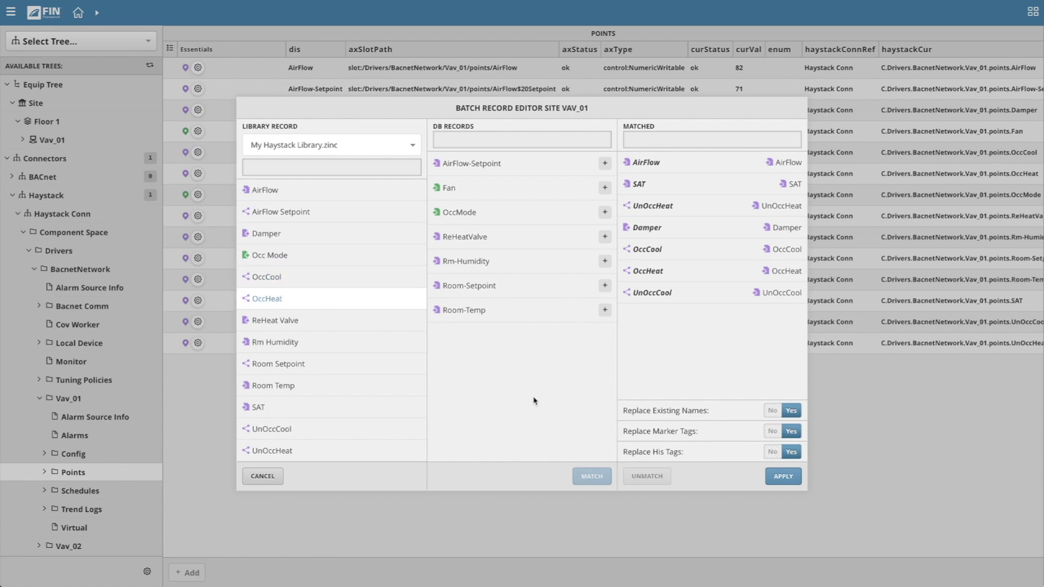
{"action": "left_click", "coordinate": [317, 255]}
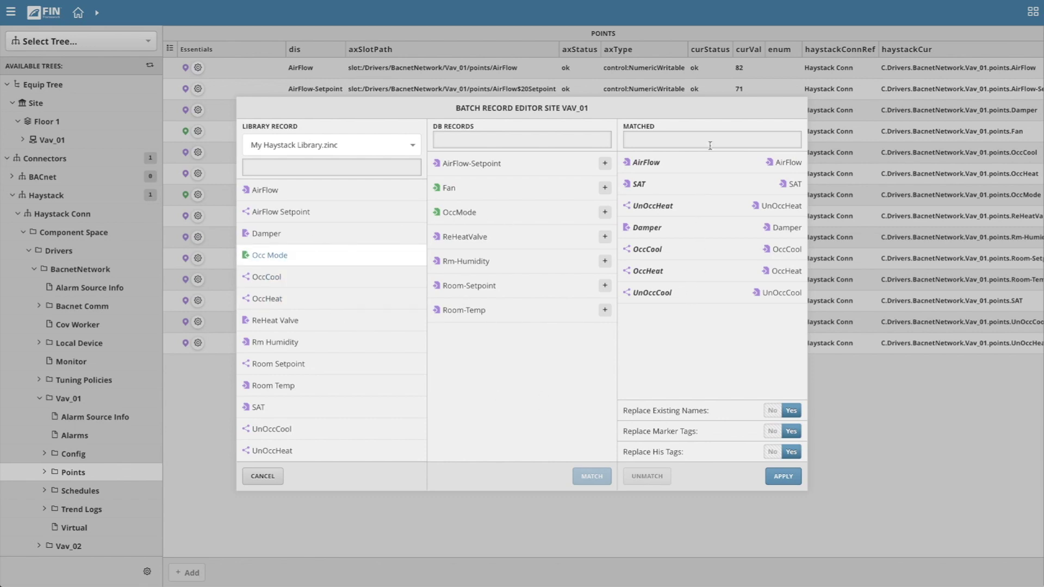
Match OccMode, Room-Temp and Room-Setpoint to their Occ Mode, Room Temp and Room Setpoint records.
{"action": "left_click", "coordinate": [487, 216]}
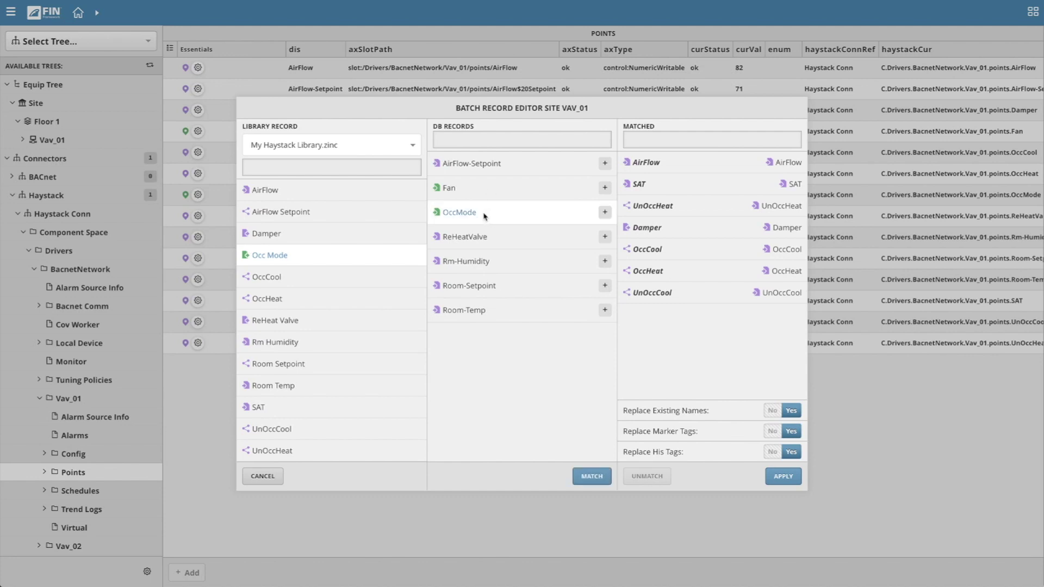
{"action": "left_click", "coordinate": [605, 213]}
{"action": "left_click", "coordinate": [336, 235]}
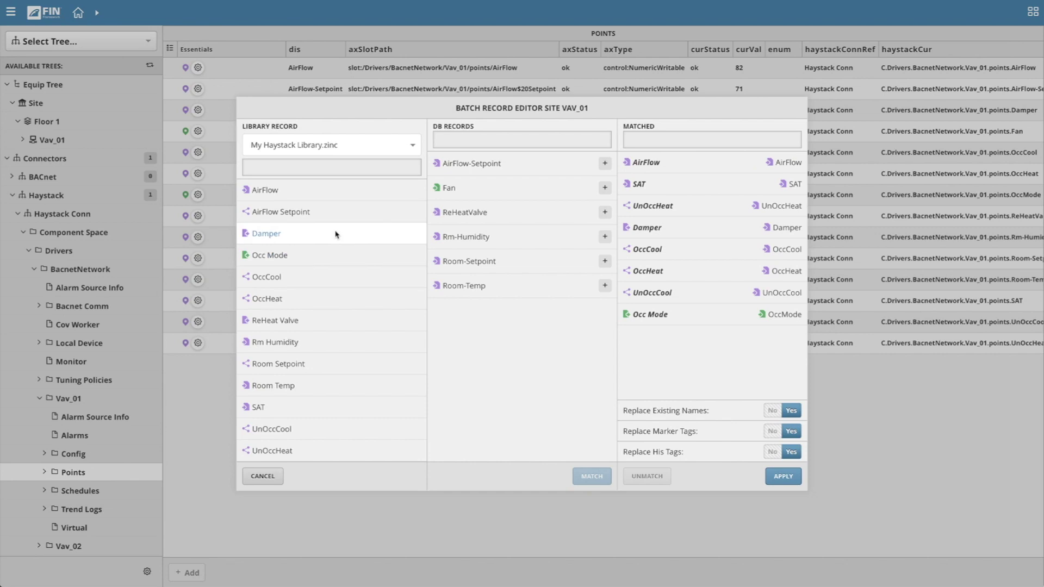
{"action": "left_click", "coordinate": [330, 385]}
{"action": "left_click", "coordinate": [518, 285]}
{"action": "left_click", "coordinate": [604, 285]}
{"action": "left_click", "coordinate": [337, 365]}
{"action": "left_click", "coordinate": [481, 264]}
{"action": "left_click", "coordinate": [604, 261]}
Match Rm Humidity, ReHeat Valve and AirFlow Setpoint records, then apply tags to all points.
{"action": "left_click", "coordinate": [312, 344]}
{"action": "left_click", "coordinate": [511, 239]}
{"action": "left_click", "coordinate": [605, 239]}
{"action": "left_click", "coordinate": [326, 321]}
{"action": "left_click", "coordinate": [468, 215]}
{"action": "left_click", "coordinate": [605, 212]}
{"action": "left_click", "coordinate": [386, 207]}
{"action": "left_click", "coordinate": [535, 162]}
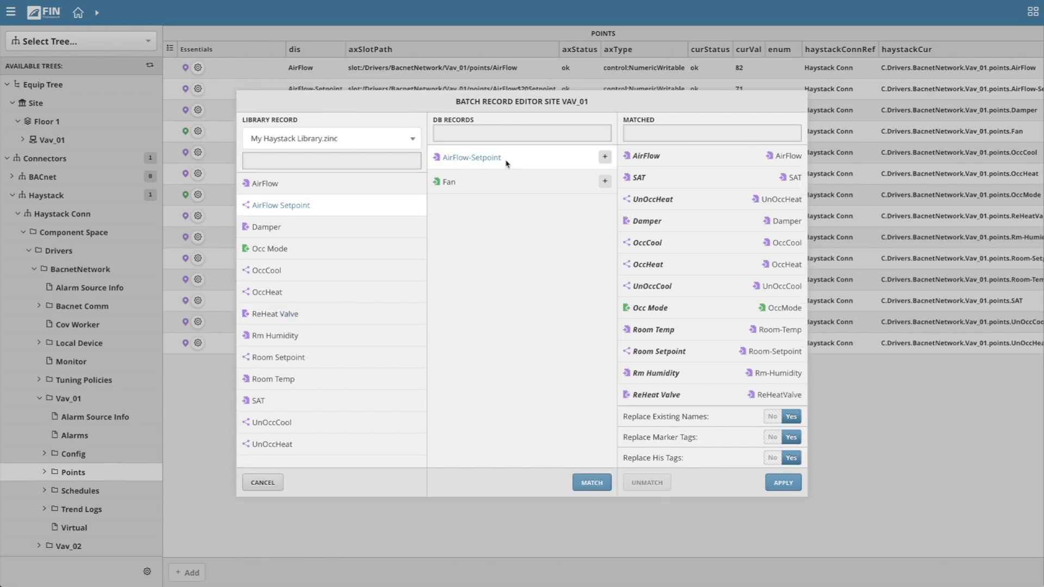
{"action": "left_click", "coordinate": [604, 157]}
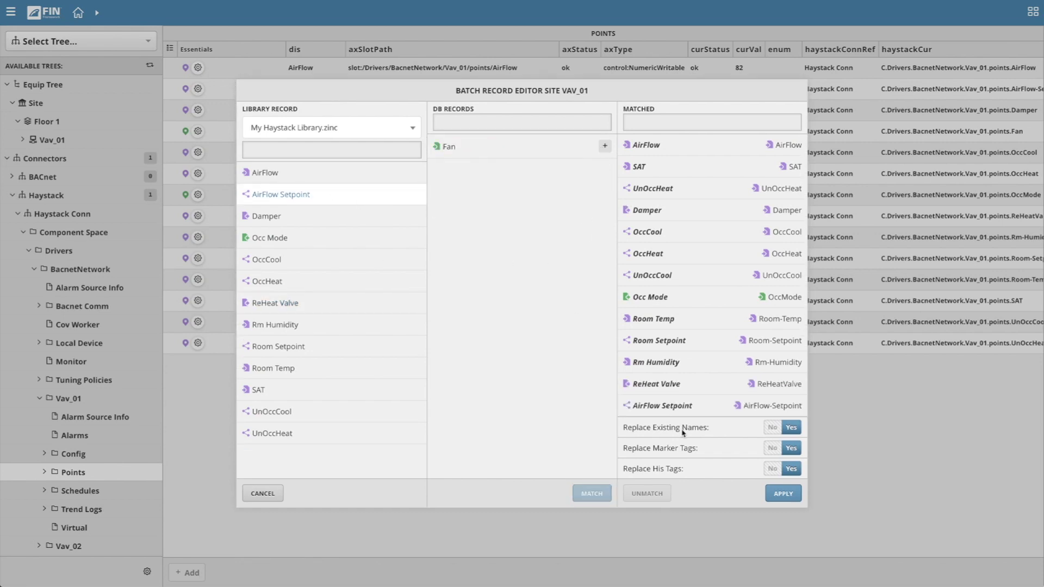
{"action": "left_click", "coordinate": [785, 499]}
Dismiss the success message and inspect the AirFlow and AirFlow Setpoint point details.
{"action": "left_click", "coordinate": [523, 325]}
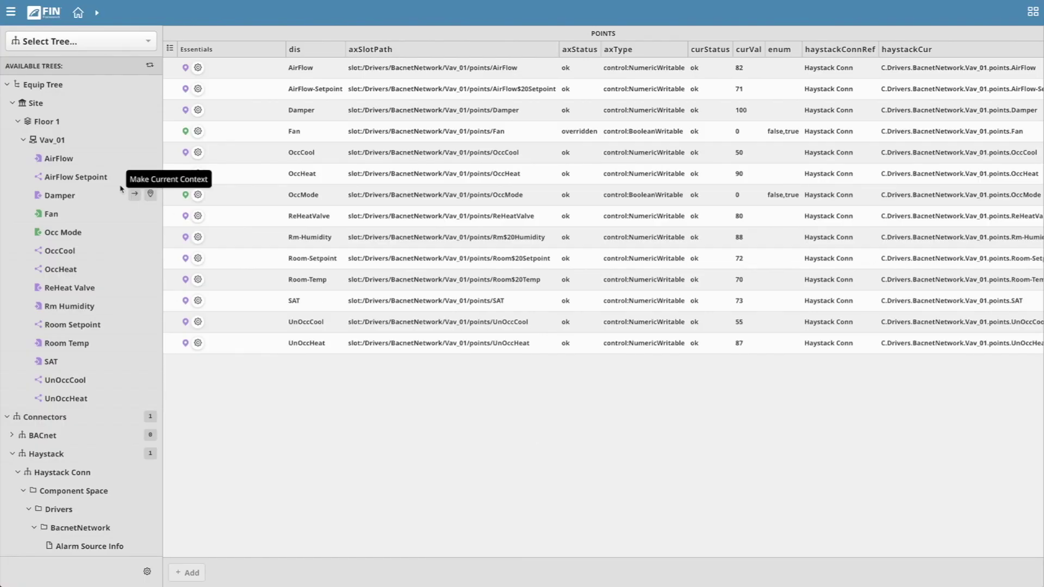
{"action": "left_click", "coordinate": [88, 163]}
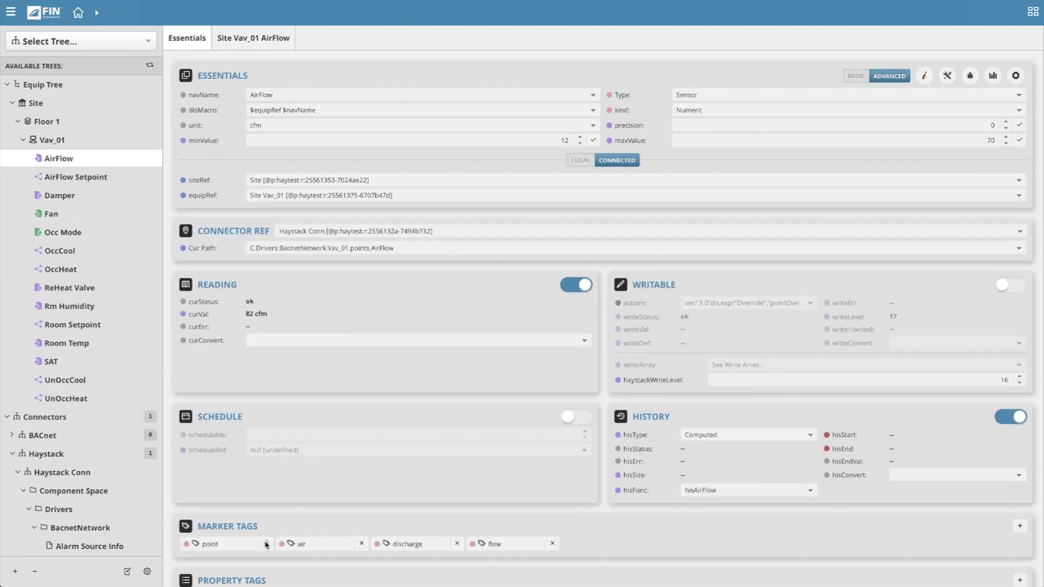
{"action": "left_click", "coordinate": [76, 177]}
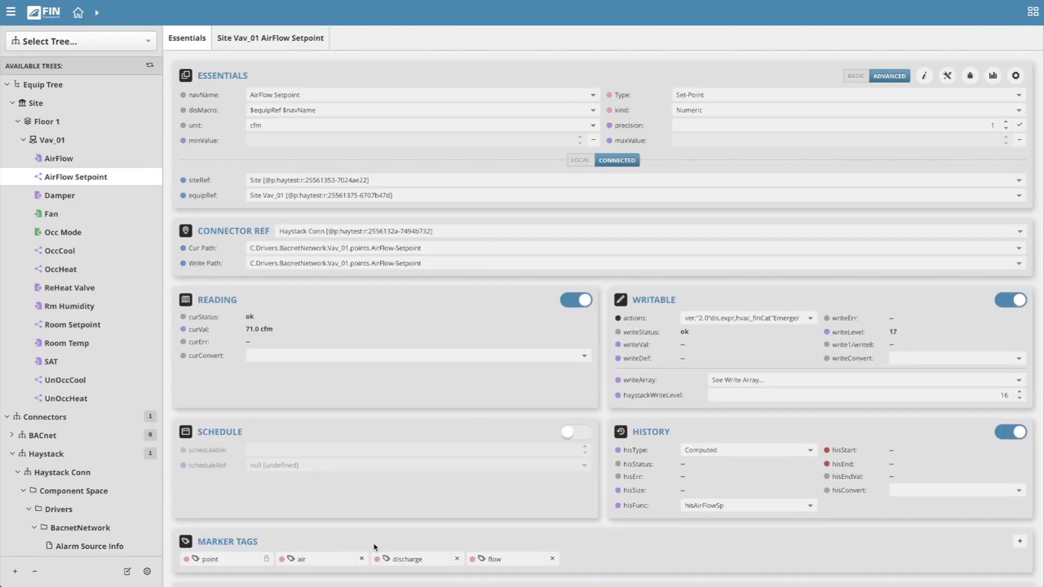
Add a vav marker tag to the Vav_01 equip and save it.
{"action": "left_click", "coordinate": [70, 142]}
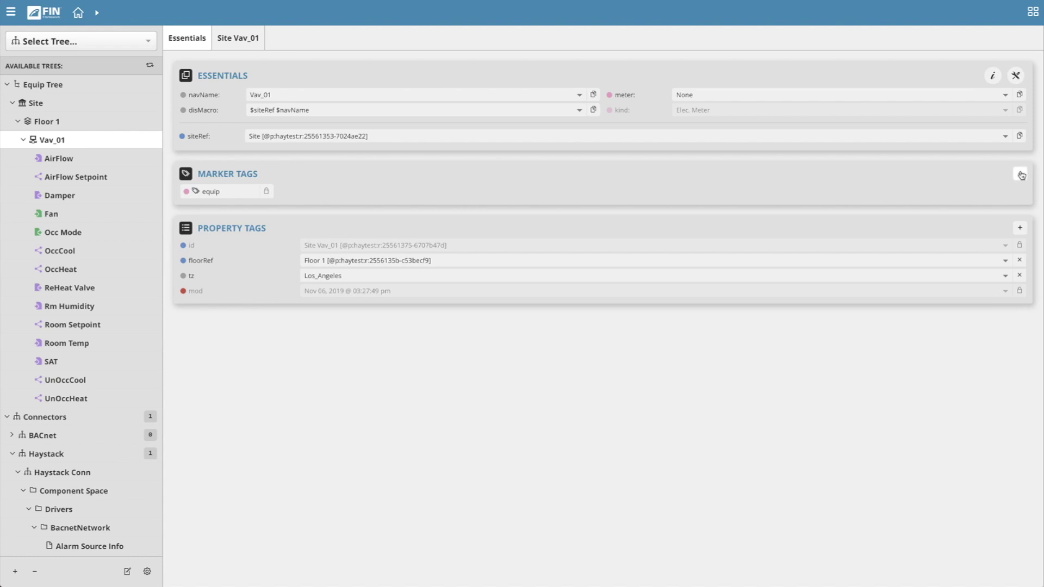
{"action": "left_click", "coordinate": [1019, 174]}
{"action": "type", "text": "vav"}
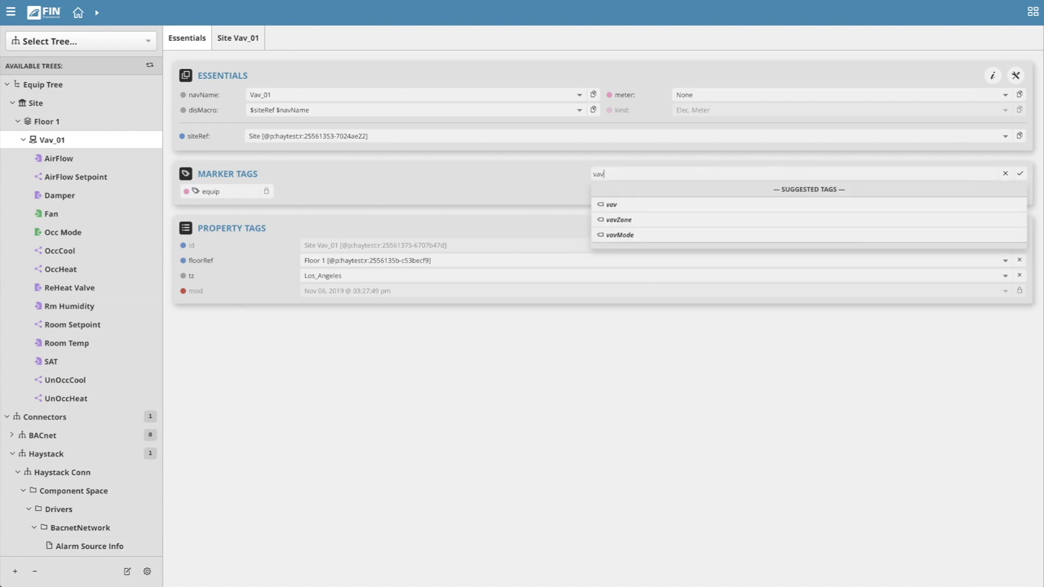
{"action": "key", "text": "Return"}
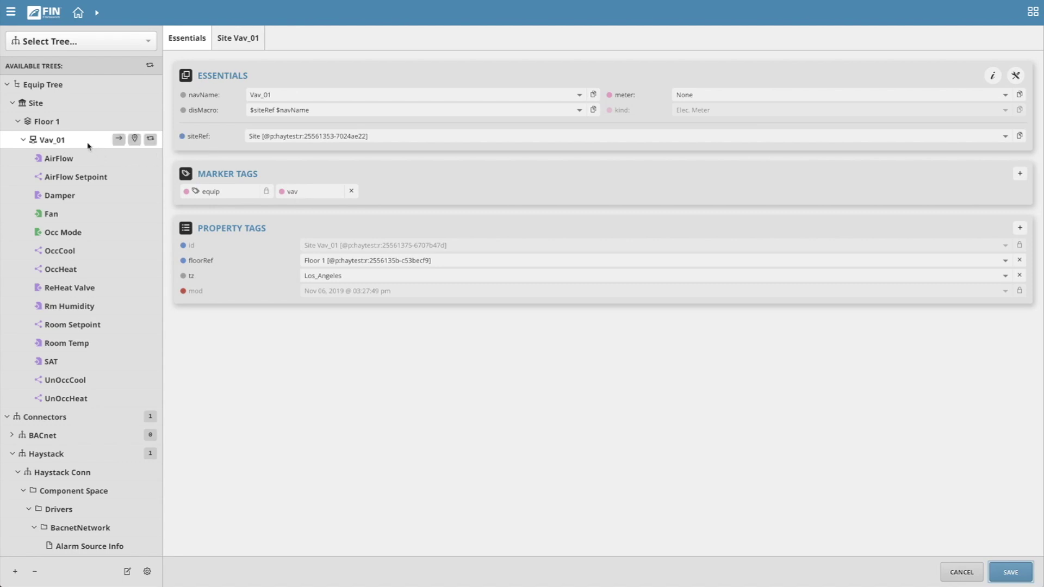
{"action": "left_click", "coordinate": [1012, 572]}
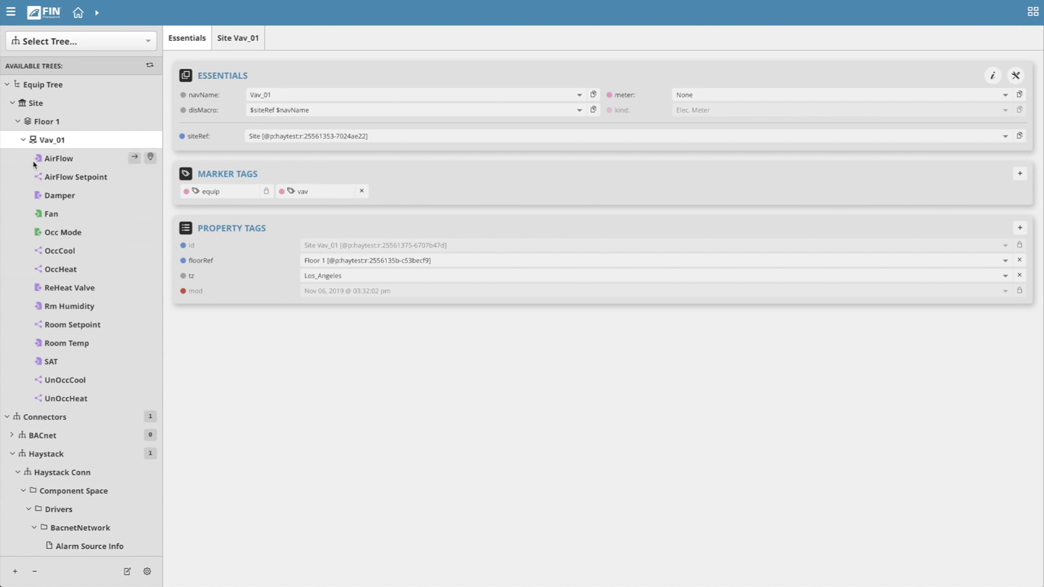
{"action": "left_click", "coordinate": [24, 141]}
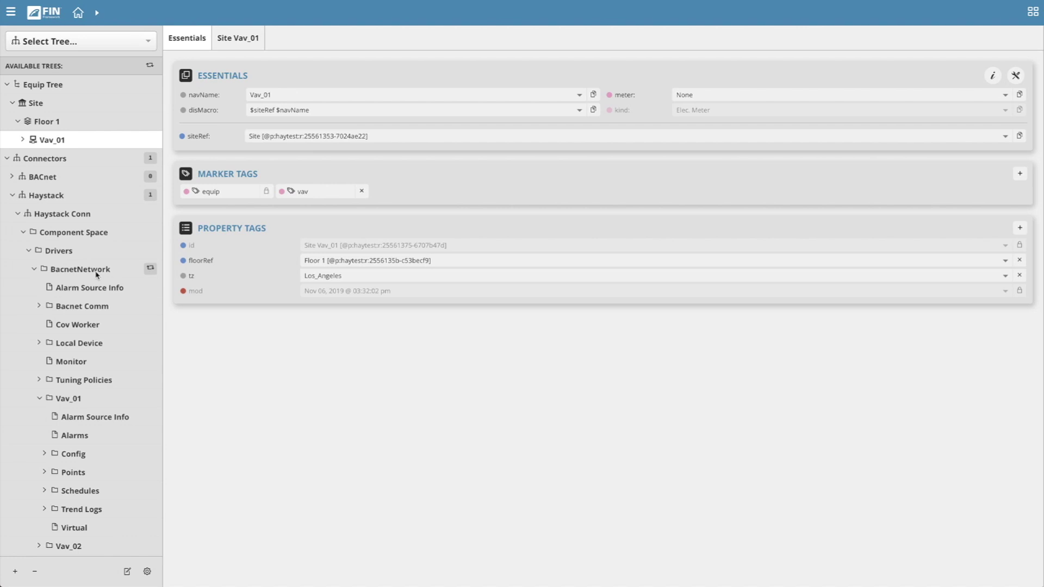
Select BACnet devices Vav_02 through Vav_10 and make Vav_01 the current context.
{"action": "left_click", "coordinate": [94, 274]}
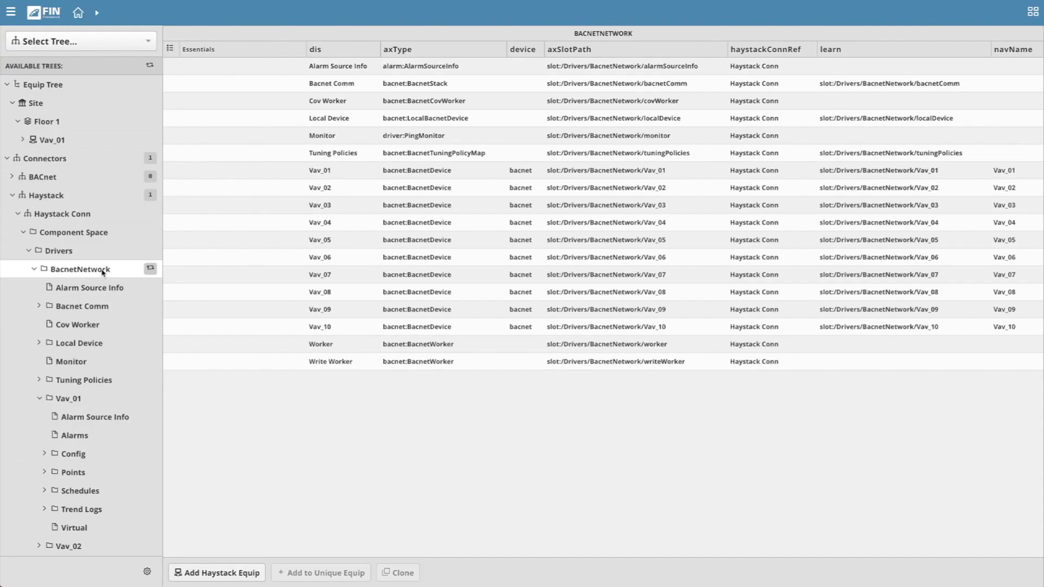
{"action": "left_click", "coordinate": [334, 190]}
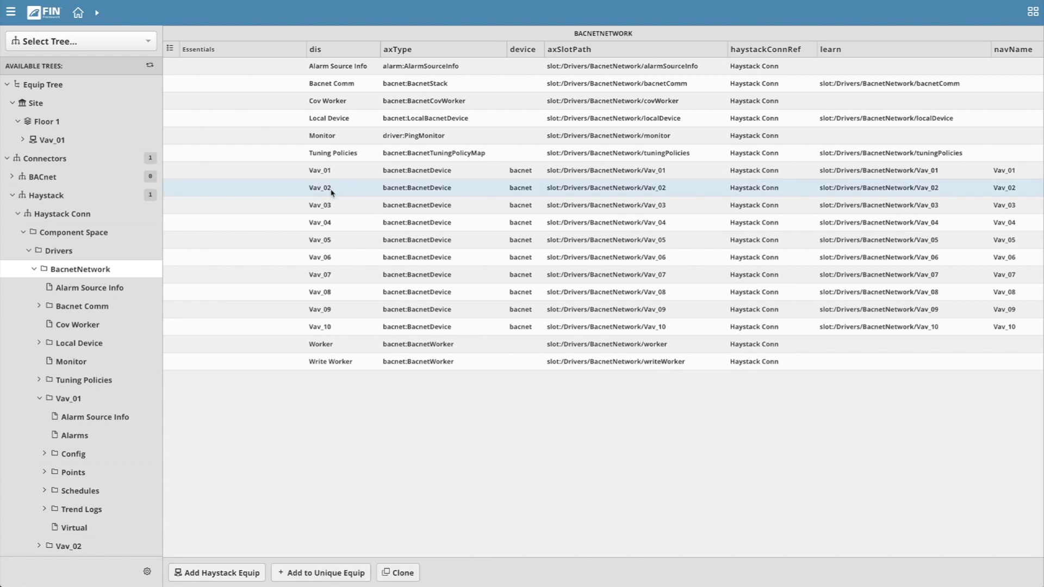
{"action": "left_click", "coordinate": [341, 329], "text": "shift"}
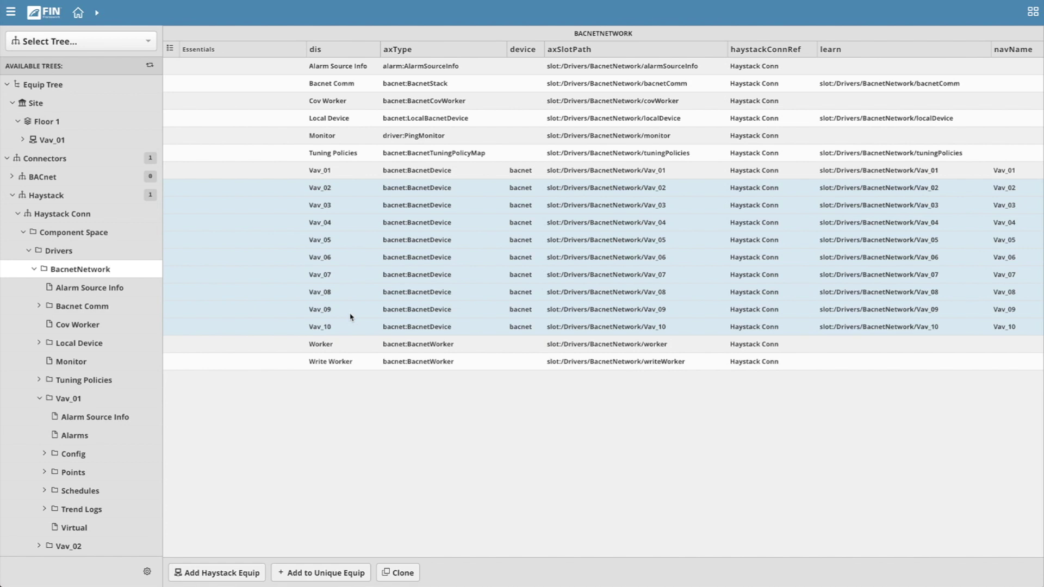
{"action": "mouse_move", "coordinate": [92, 141]}
{"action": "left_click", "coordinate": [119, 141]}
Clone template Vav_01 onto Vav_02–Vav_10 with base URL C.Drivers.BacnetNetwork.Vav_01 - Haystack Conn.
{"action": "left_click", "coordinate": [403, 573]}
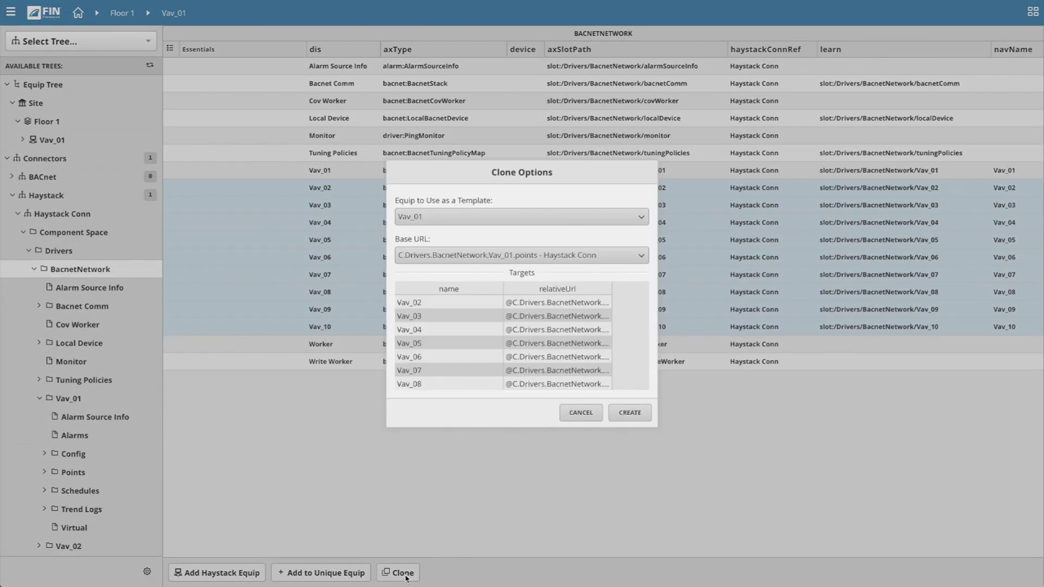
{"action": "left_click", "coordinate": [558, 220]}
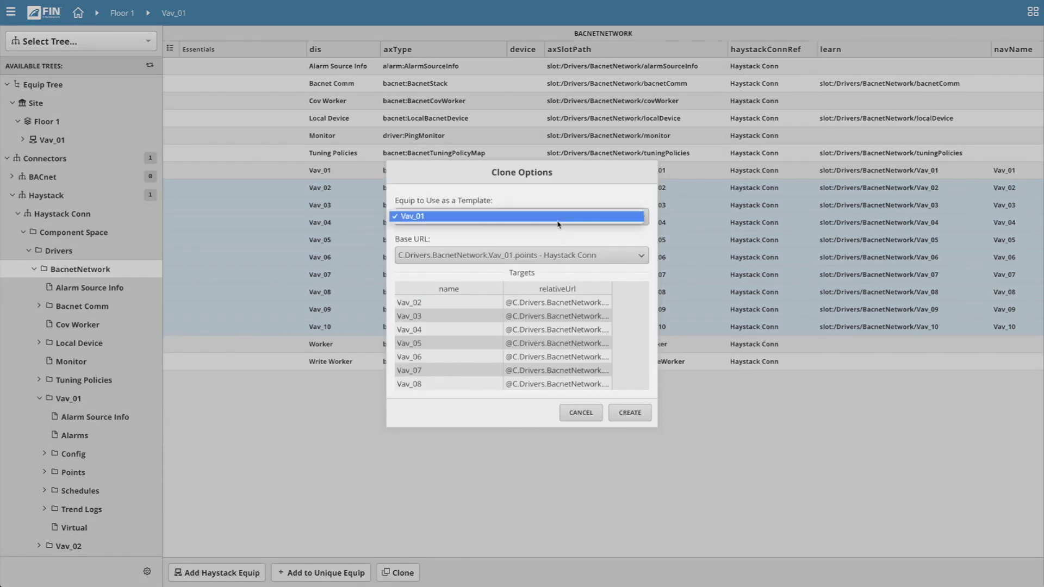
{"action": "left_click", "coordinate": [558, 222]}
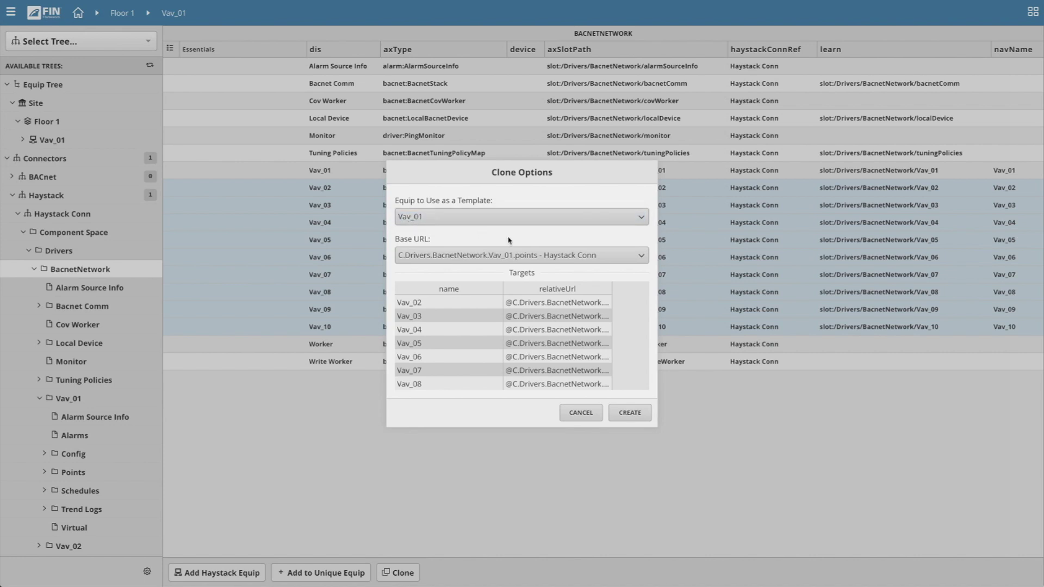
{"action": "left_click", "coordinate": [613, 258]}
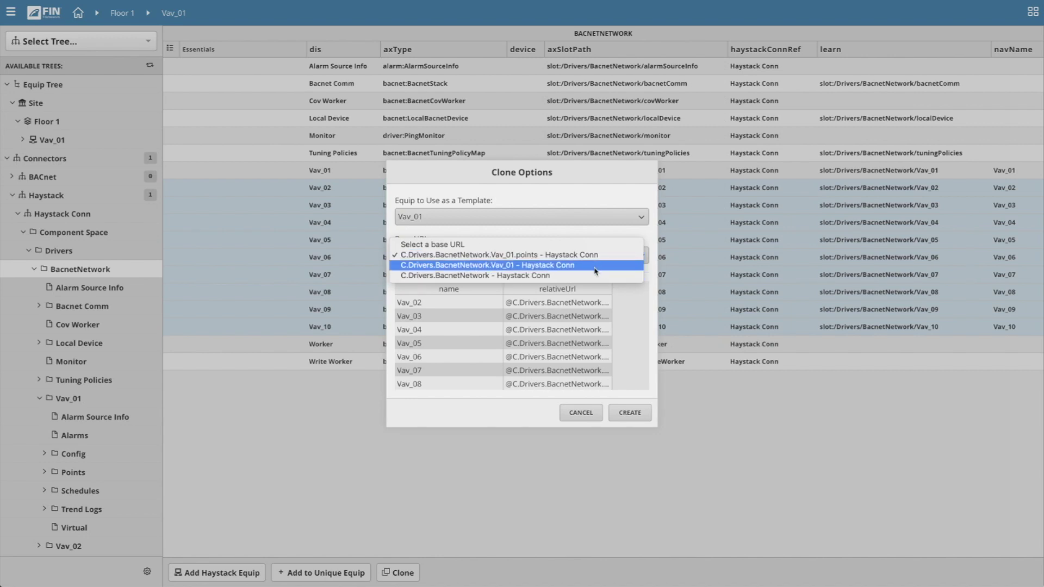
{"action": "left_click", "coordinate": [507, 266]}
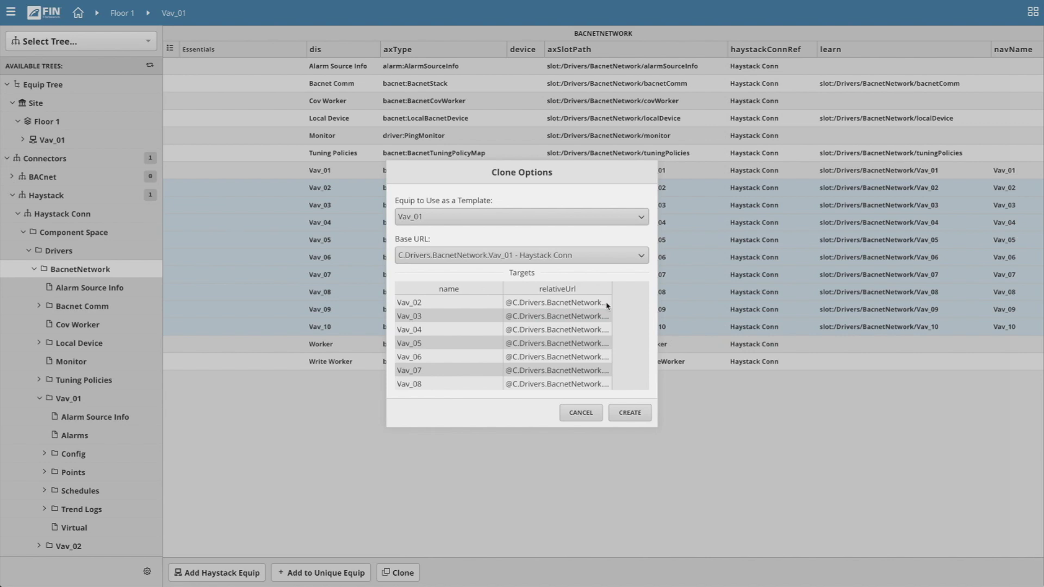
{"action": "left_click", "coordinate": [639, 416]}
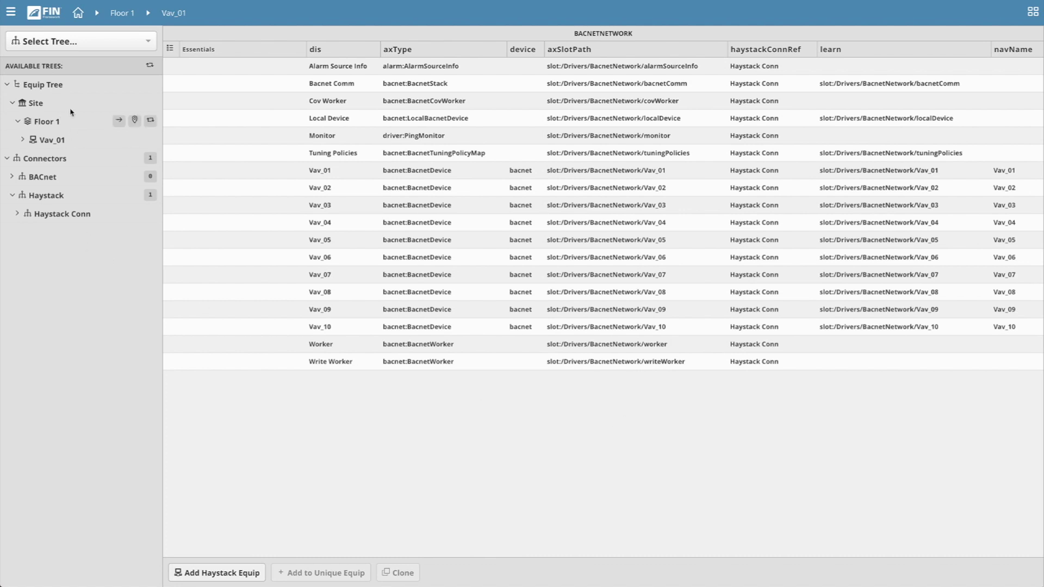
Refresh the Equip Tree and expand Site and Floor 1 to reveal Vav_01–Vav_10.
{"action": "left_click", "coordinate": [151, 85]}
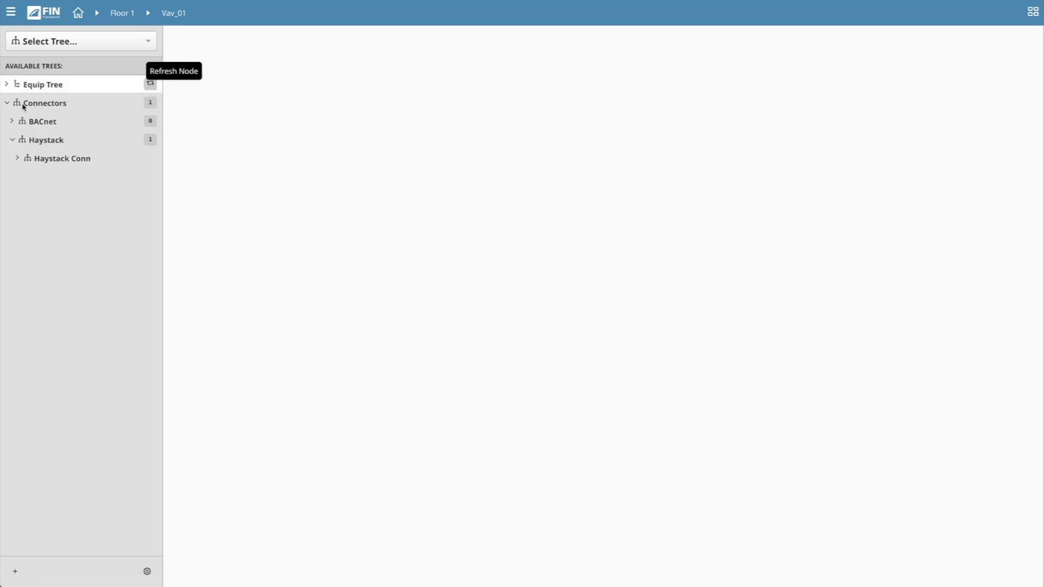
{"action": "left_click", "coordinate": [10, 102]}
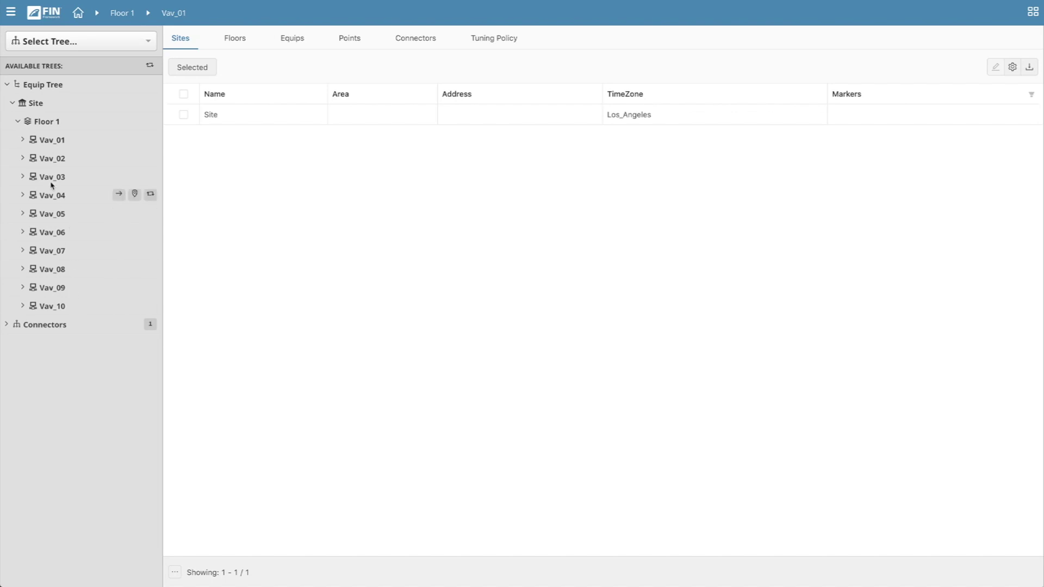
{"action": "left_click", "coordinate": [23, 158]}
{"action": "left_click", "coordinate": [22, 159]}
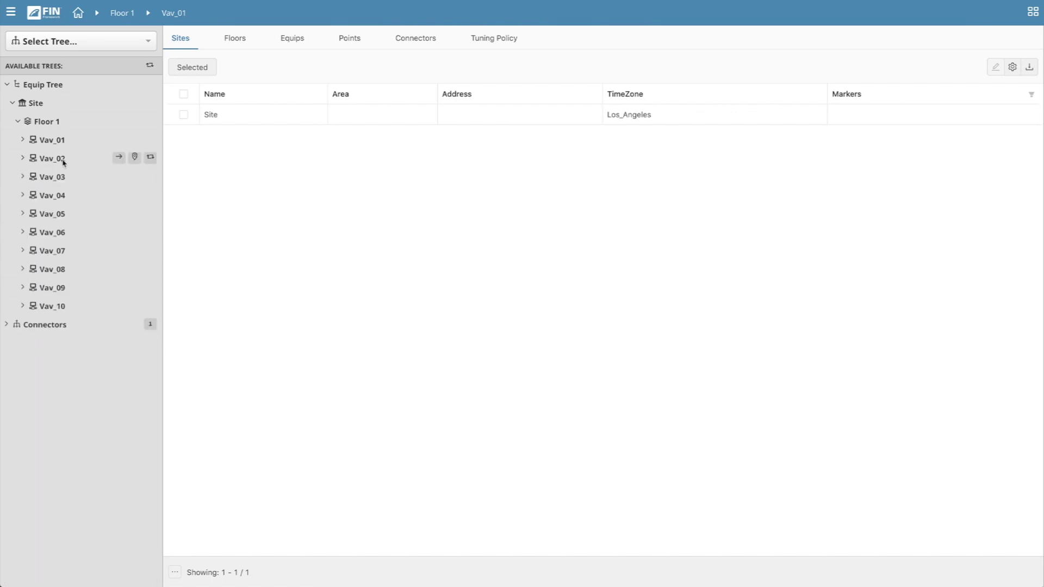
Check the points and tags of Vav_08, Vav_09 and Vav_10, including Vav_08's OccHeat point.
{"action": "left_click", "coordinate": [62, 270]}
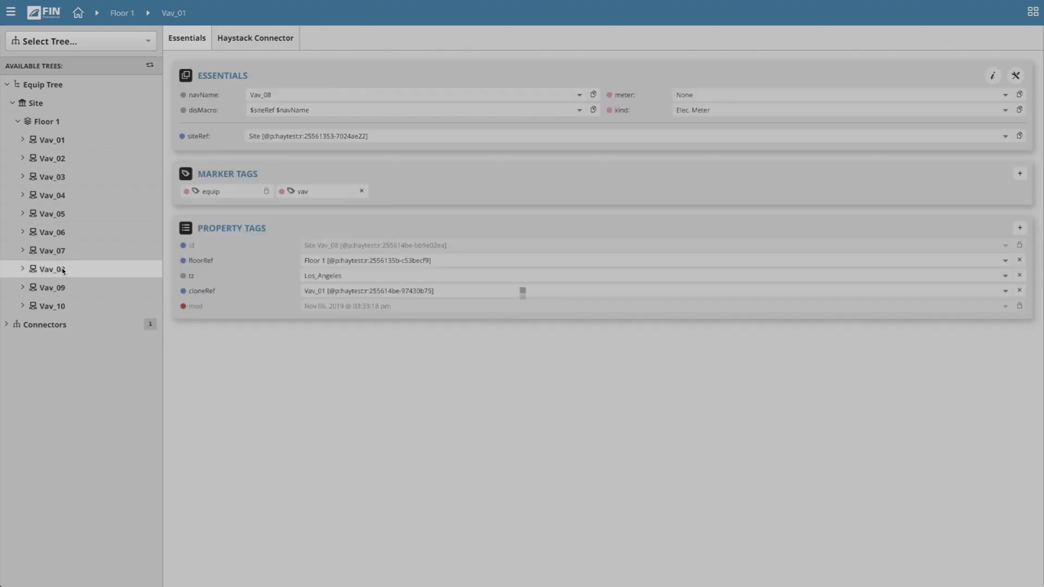
{"action": "left_click", "coordinate": [238, 39]}
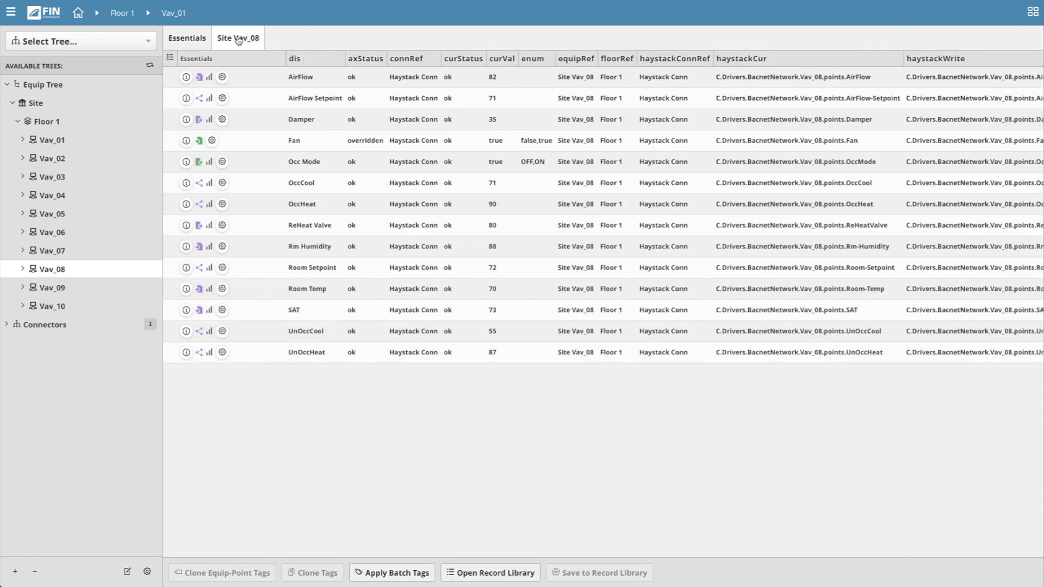
{"action": "left_click", "coordinate": [819, 207]}
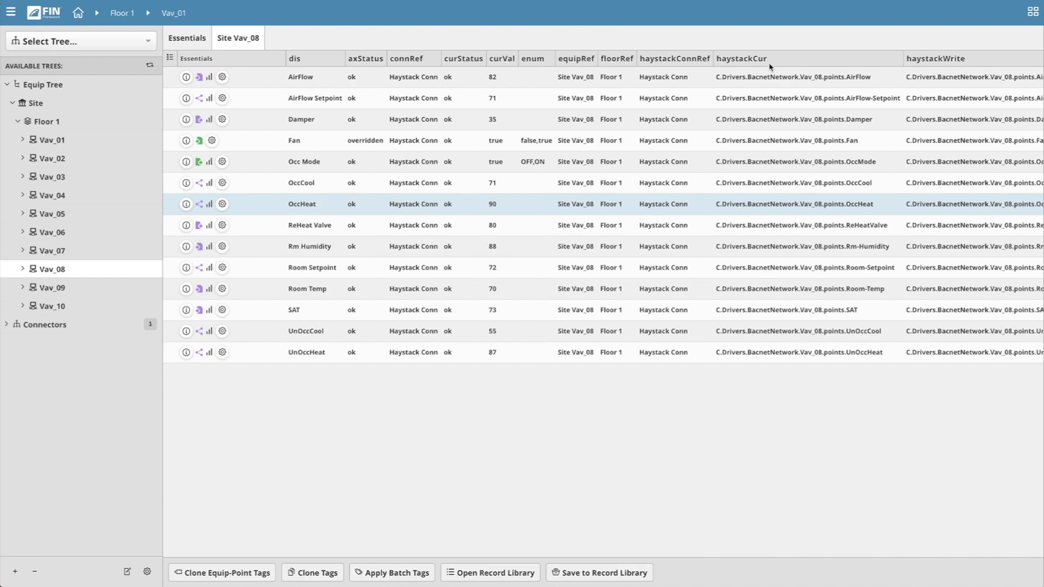
{"action": "mouse_move", "coordinate": [137, 299]}
{"action": "left_click", "coordinate": [72, 289]}
{"action": "left_click", "coordinate": [241, 44]}
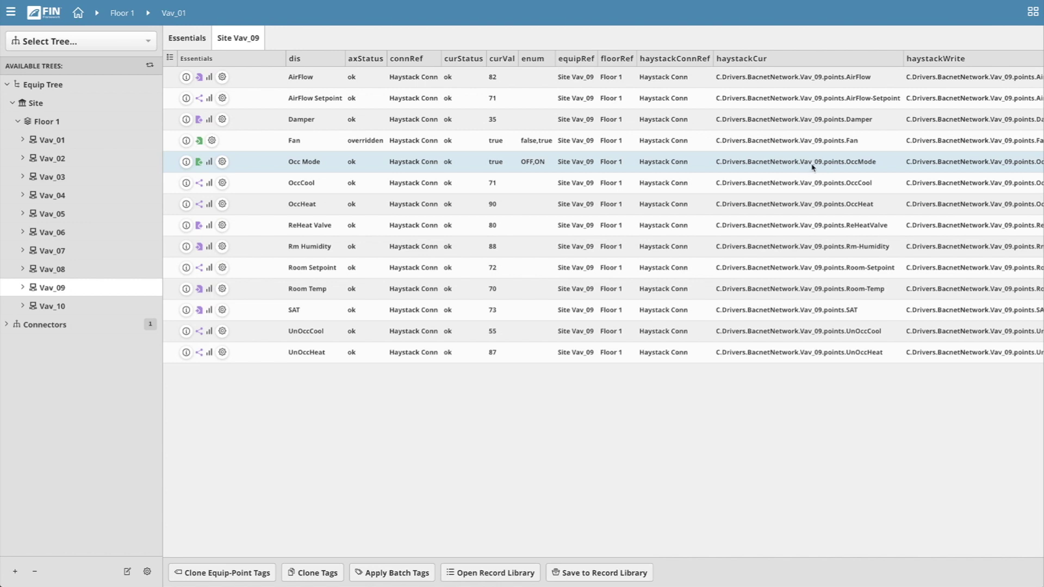
{"action": "left_click", "coordinate": [63, 307]}
{"action": "left_click", "coordinate": [243, 41]}
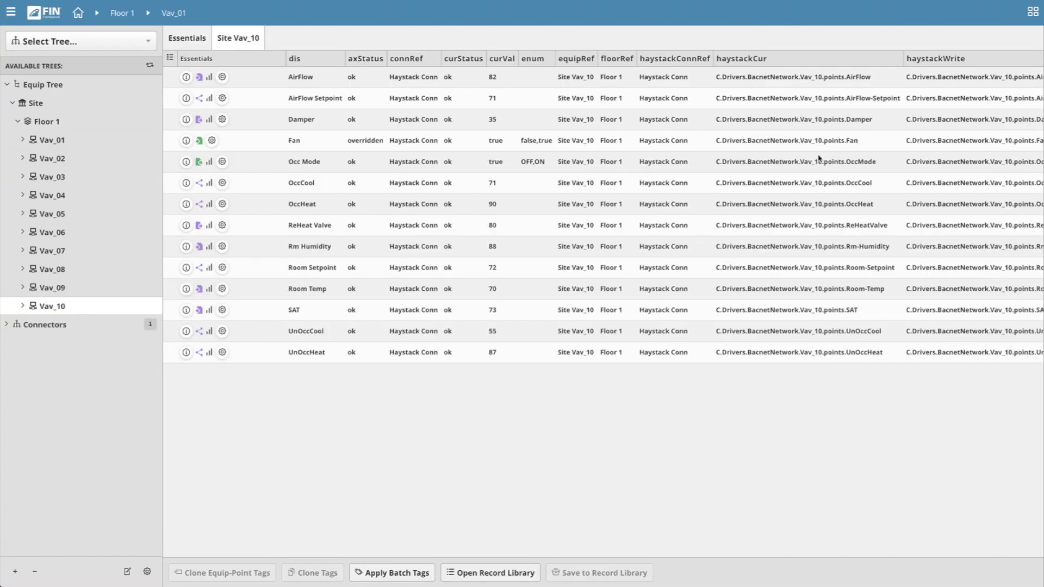